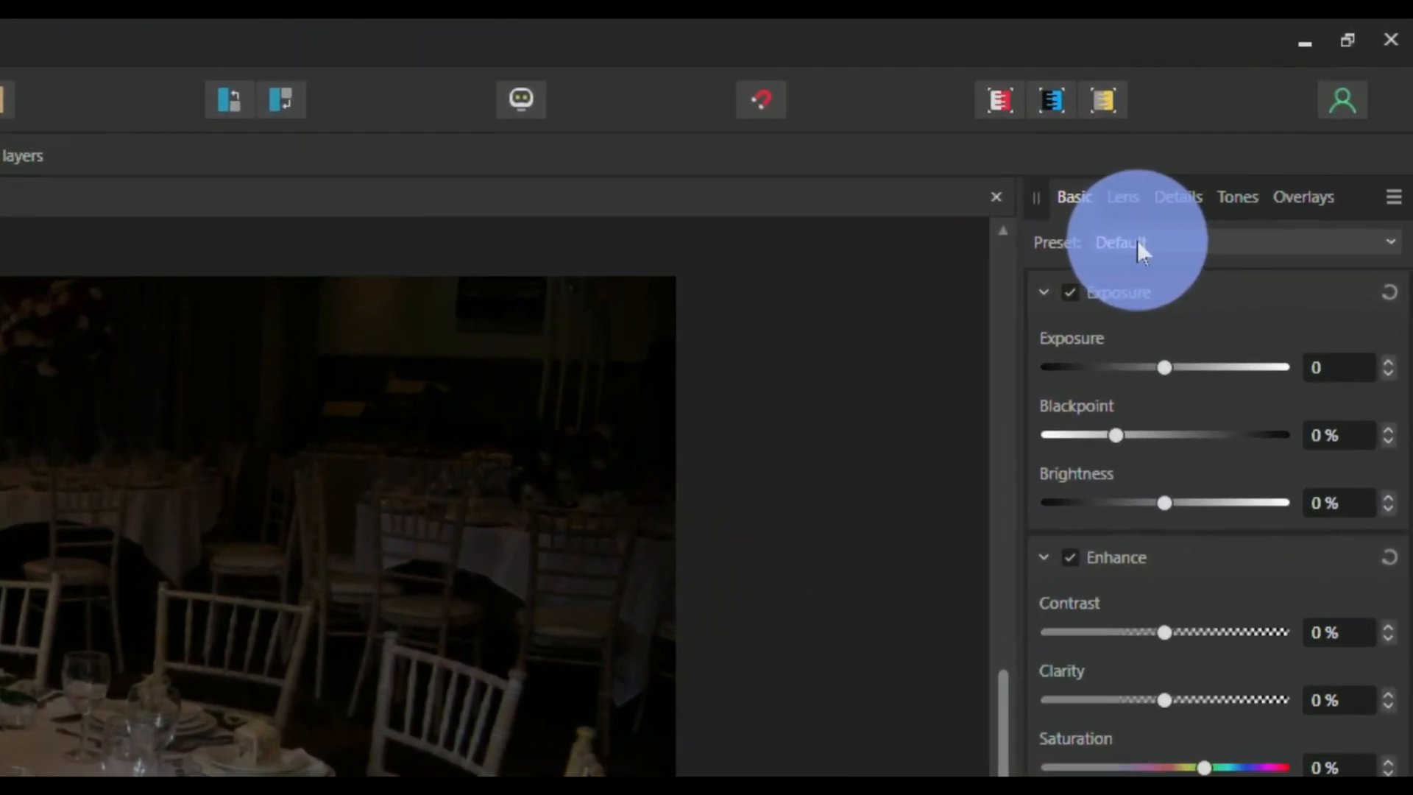
Preview the Bright 2.0, Bright Nature 1, Warm Contrast and Light Cool Briight V1 presets on the raw photo
left_click(1228, 166)
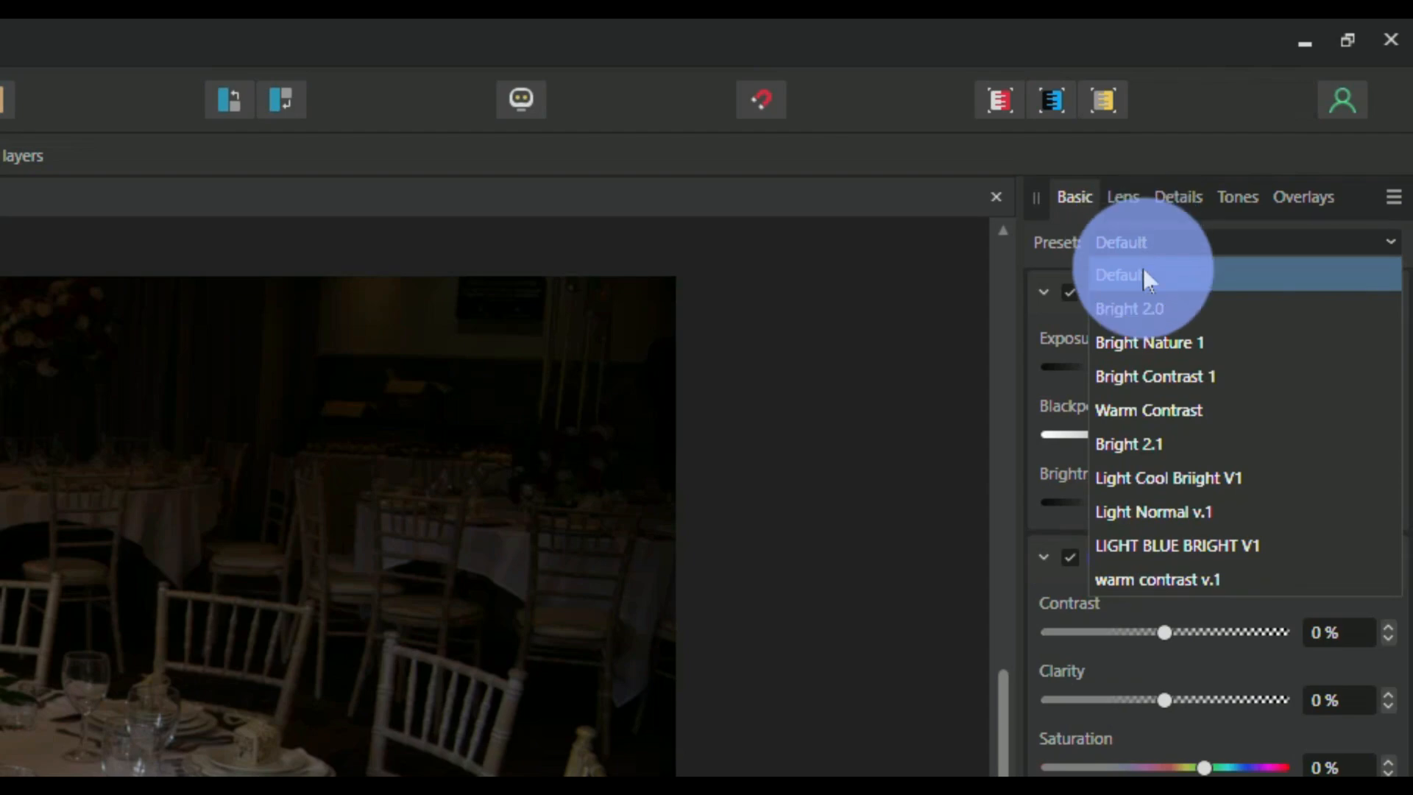
left_click(1111, 312)
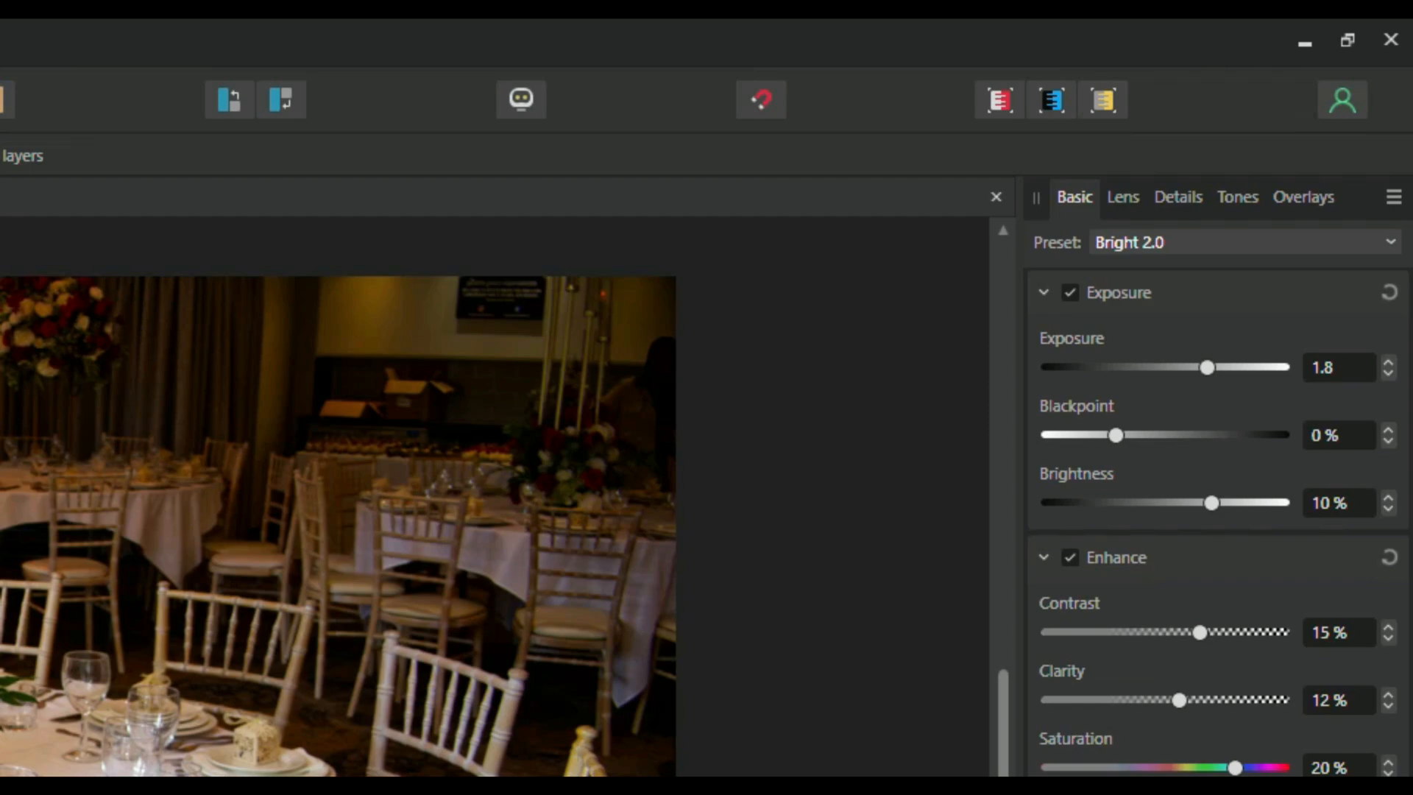
left_click(1194, 237)
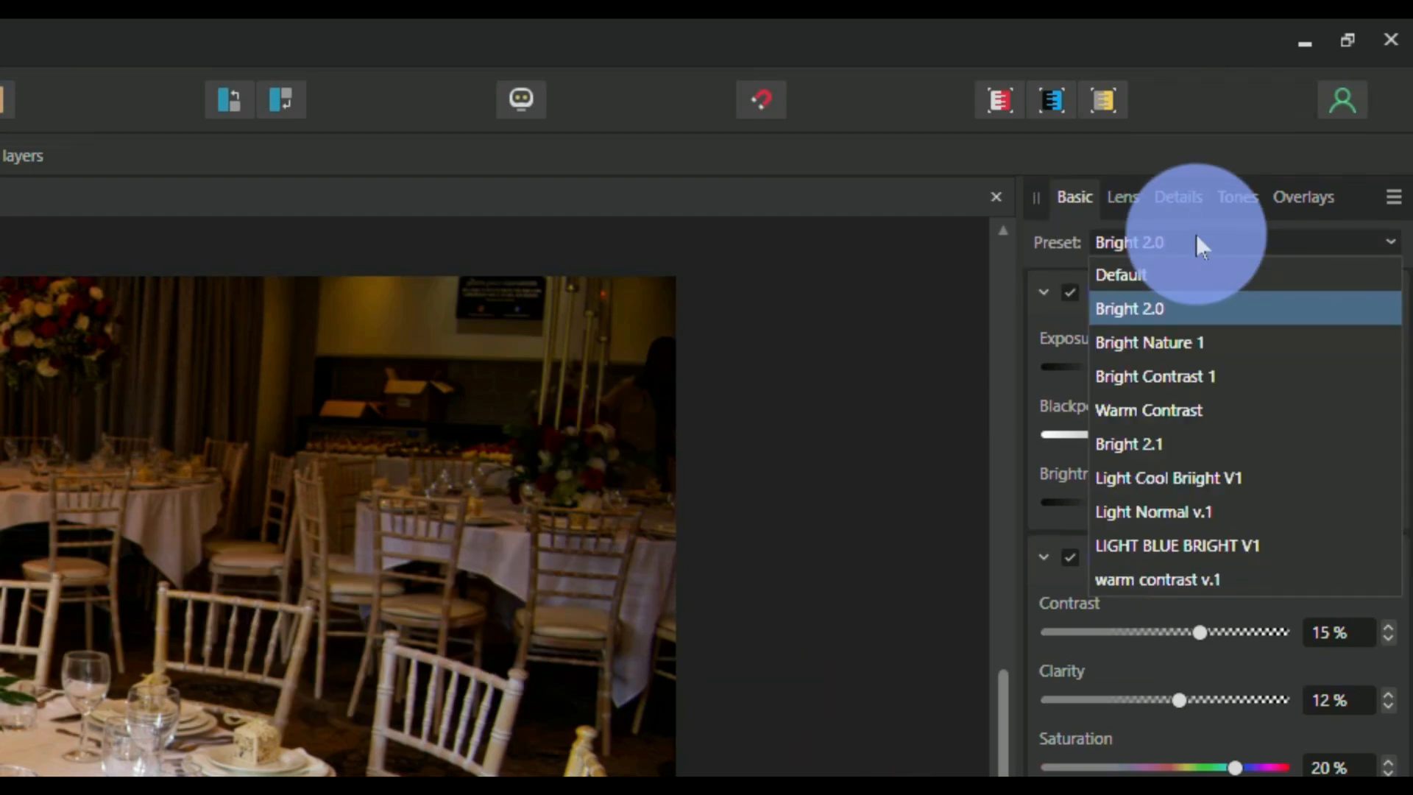
left_click(1181, 337)
left_click(1185, 243)
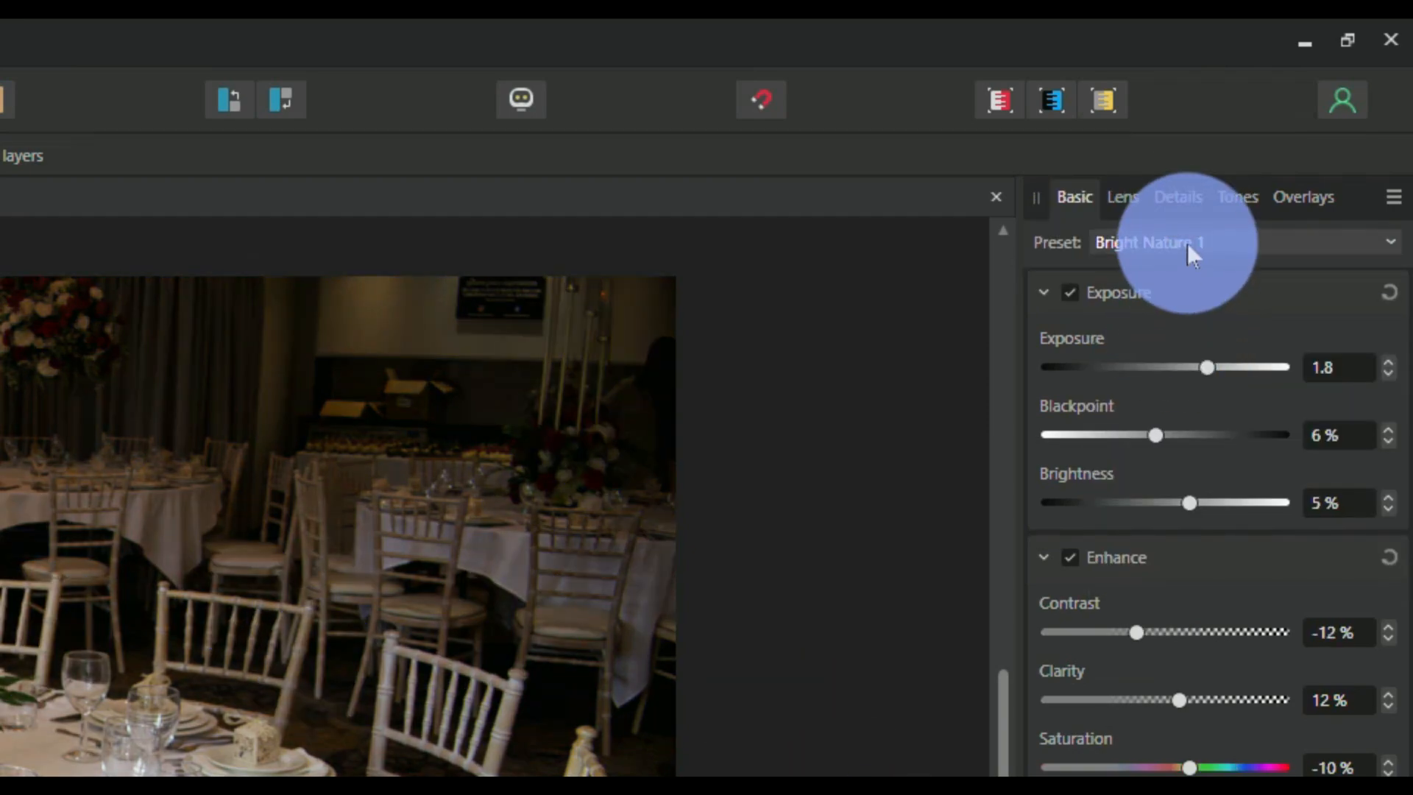
left_click(1190, 408)
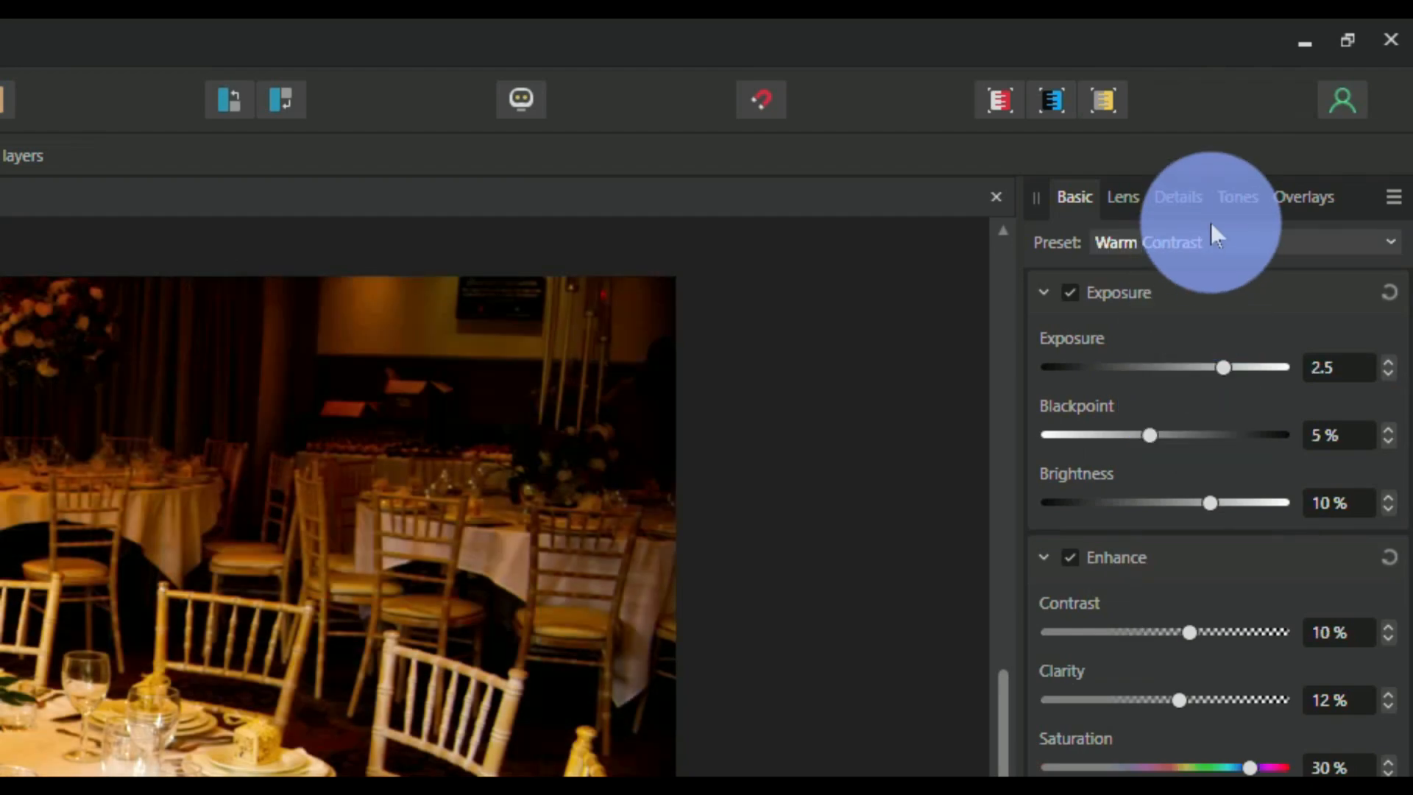
left_click(1212, 229)
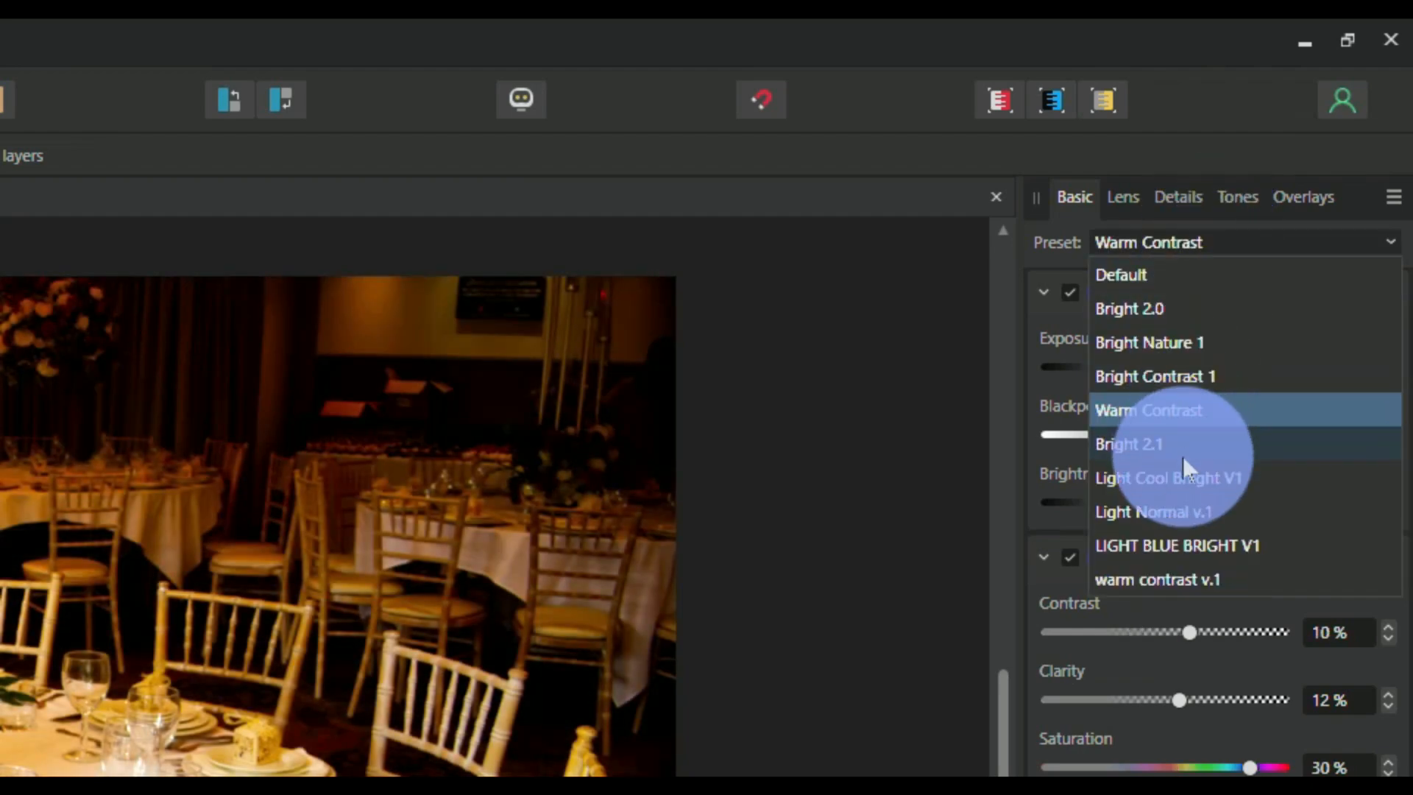
left_click(1185, 475)
Preview the Light Normal v.1, LIGHT BLUE BRIGHT V1 and warm contrast v.1 presets, ending on the Default preset
left_click(1227, 228)
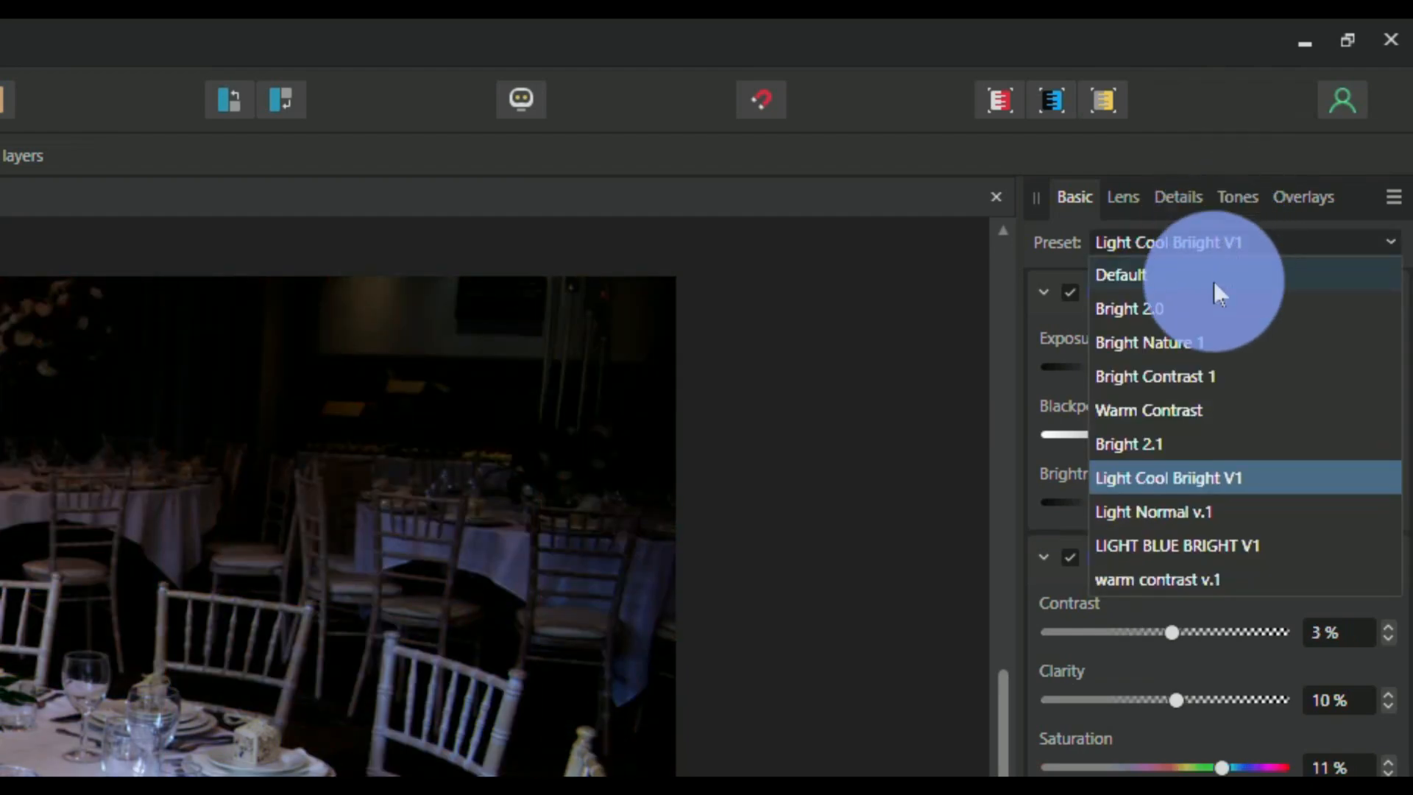
left_click(1199, 508)
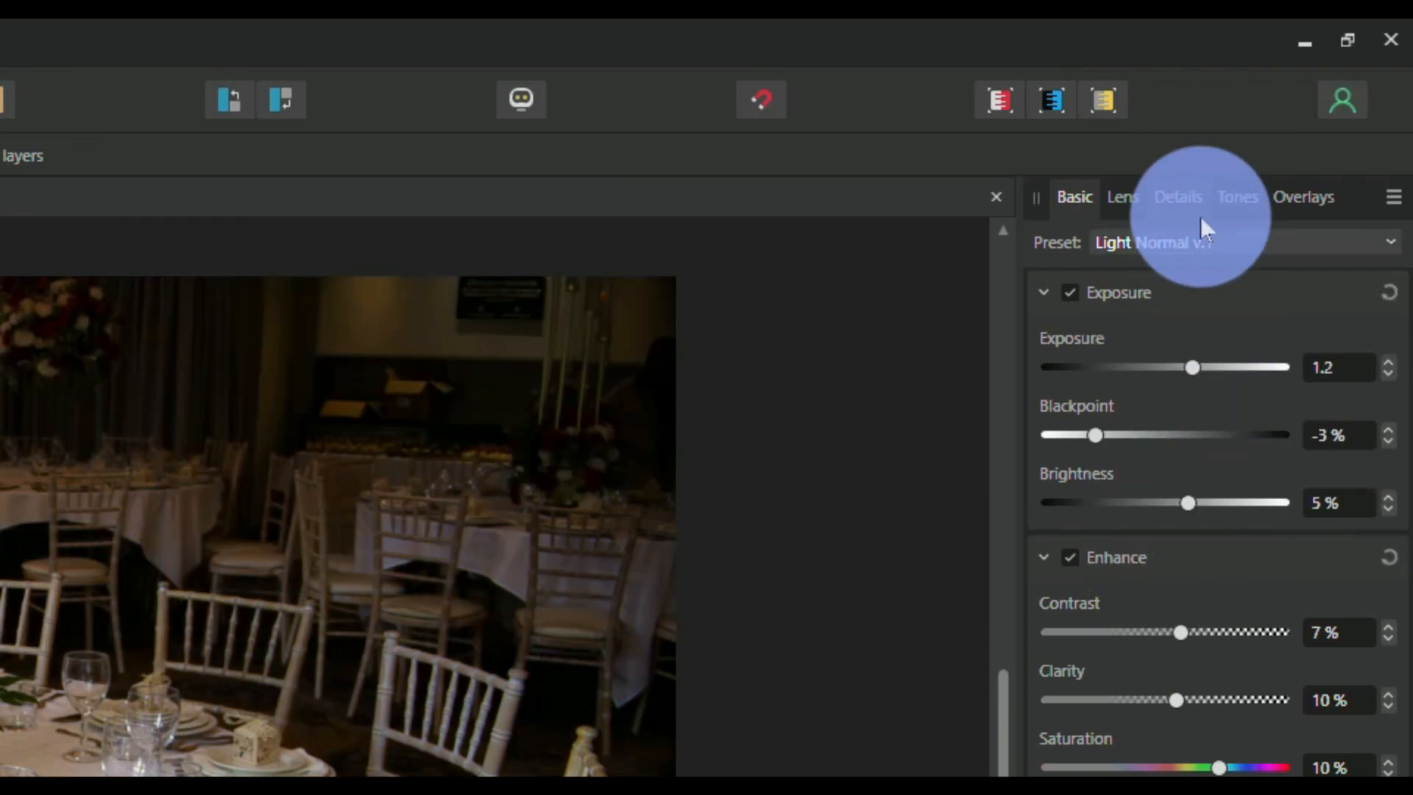
left_click(1182, 246)
left_click(1161, 541)
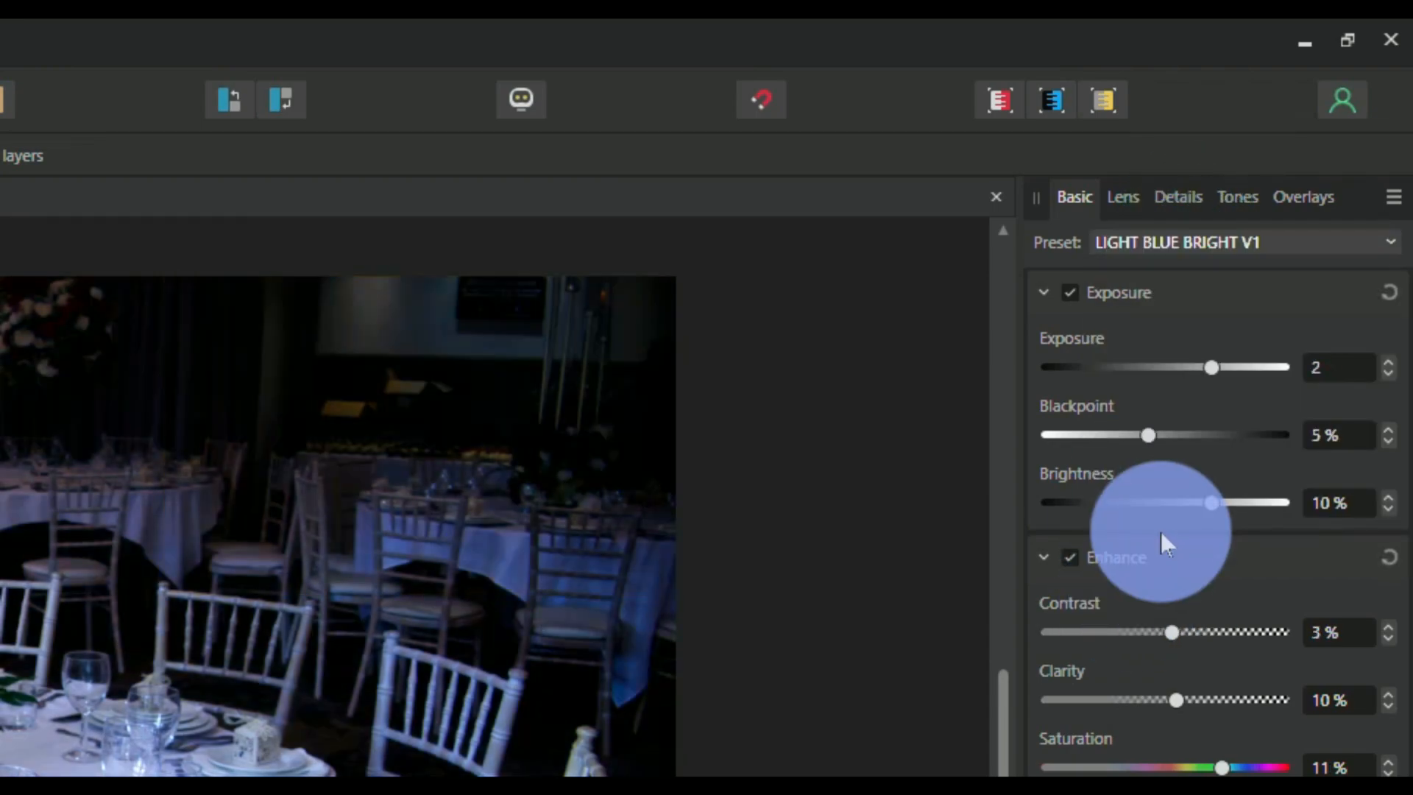
left_click(1163, 246)
left_click(1164, 581)
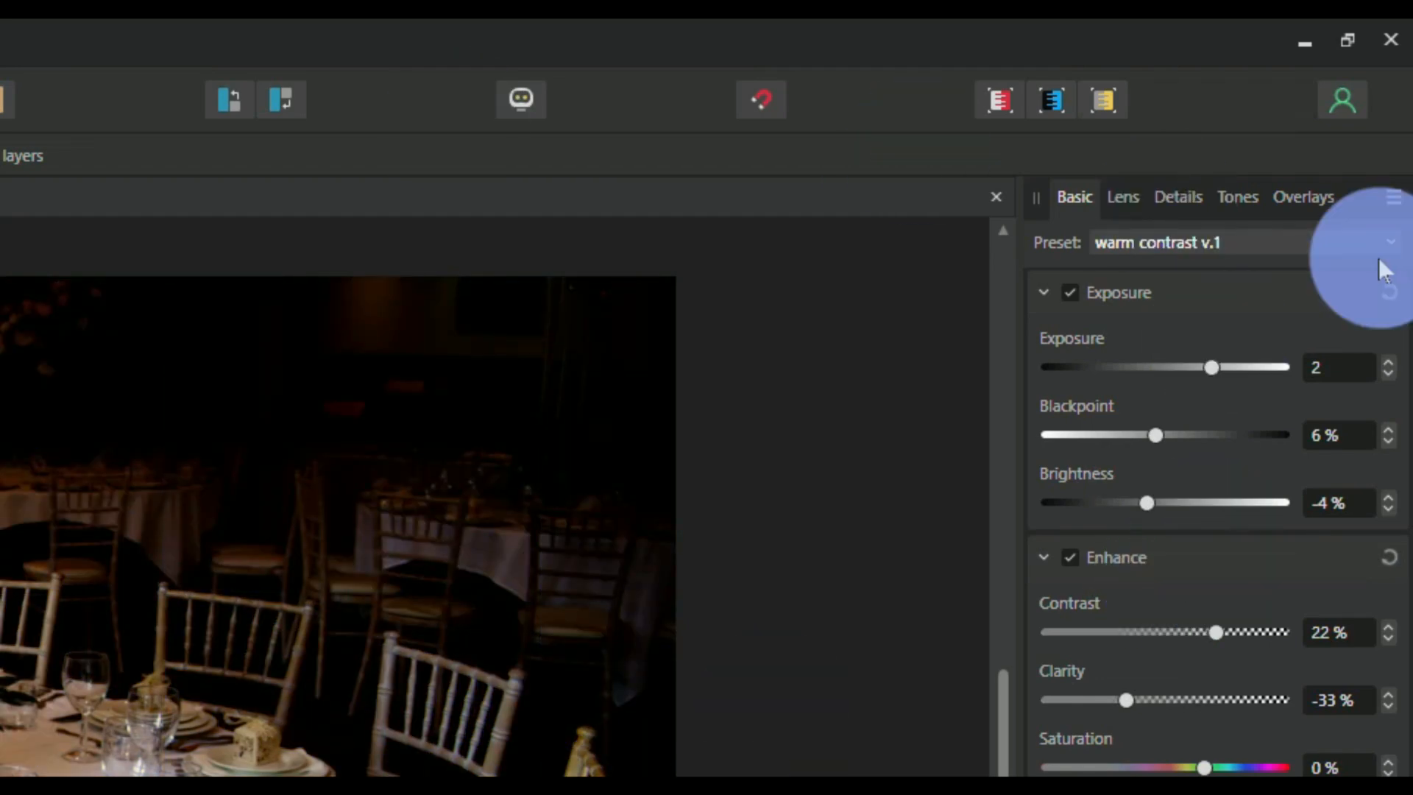
left_click(1230, 249)
left_click(1197, 276)
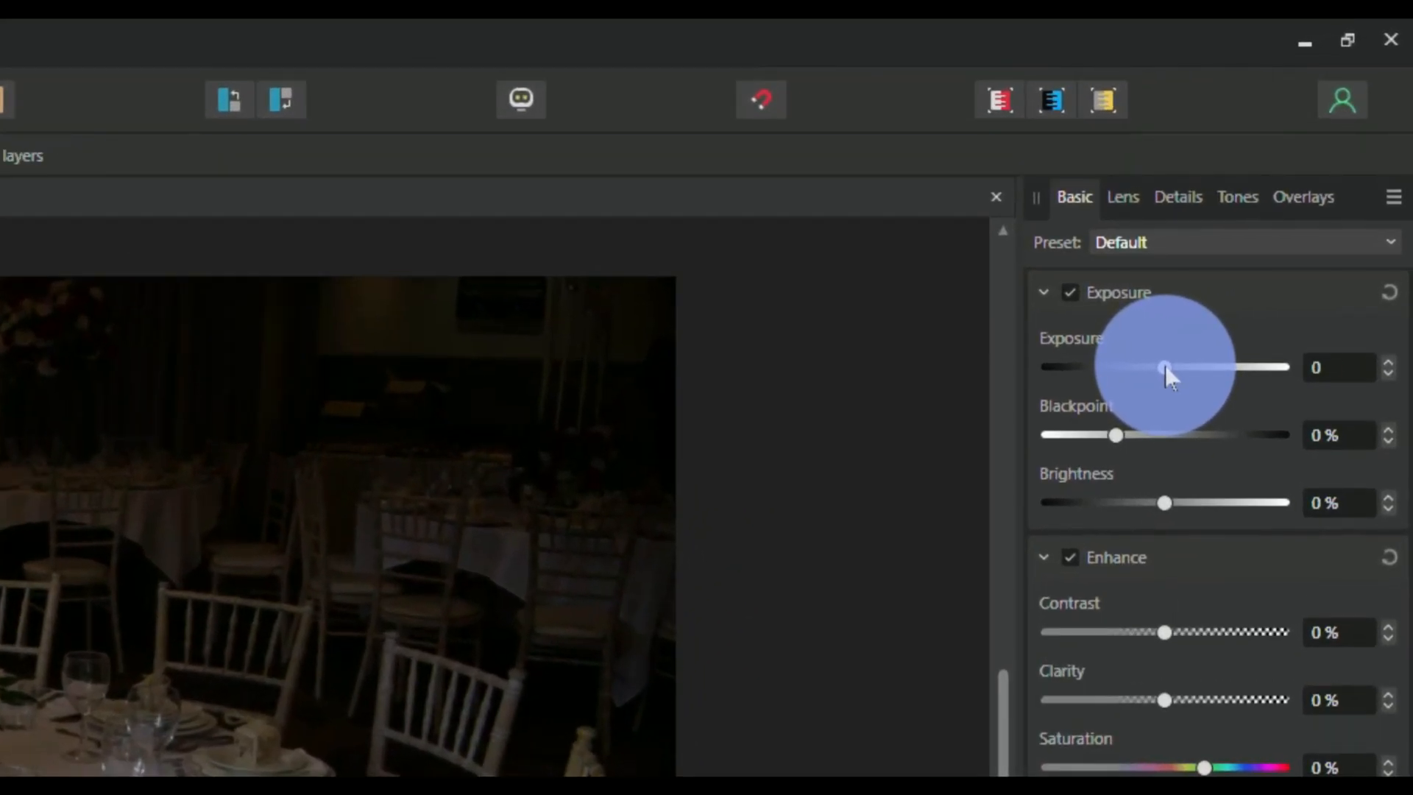
Adjust the photo's exposure settings to Exposure 2.2, Blackpoint 5% and Brightness 8%
left_click_drag(1222, 288, 1254, 288)
left_click_drag(1207, 365, 1218, 365)
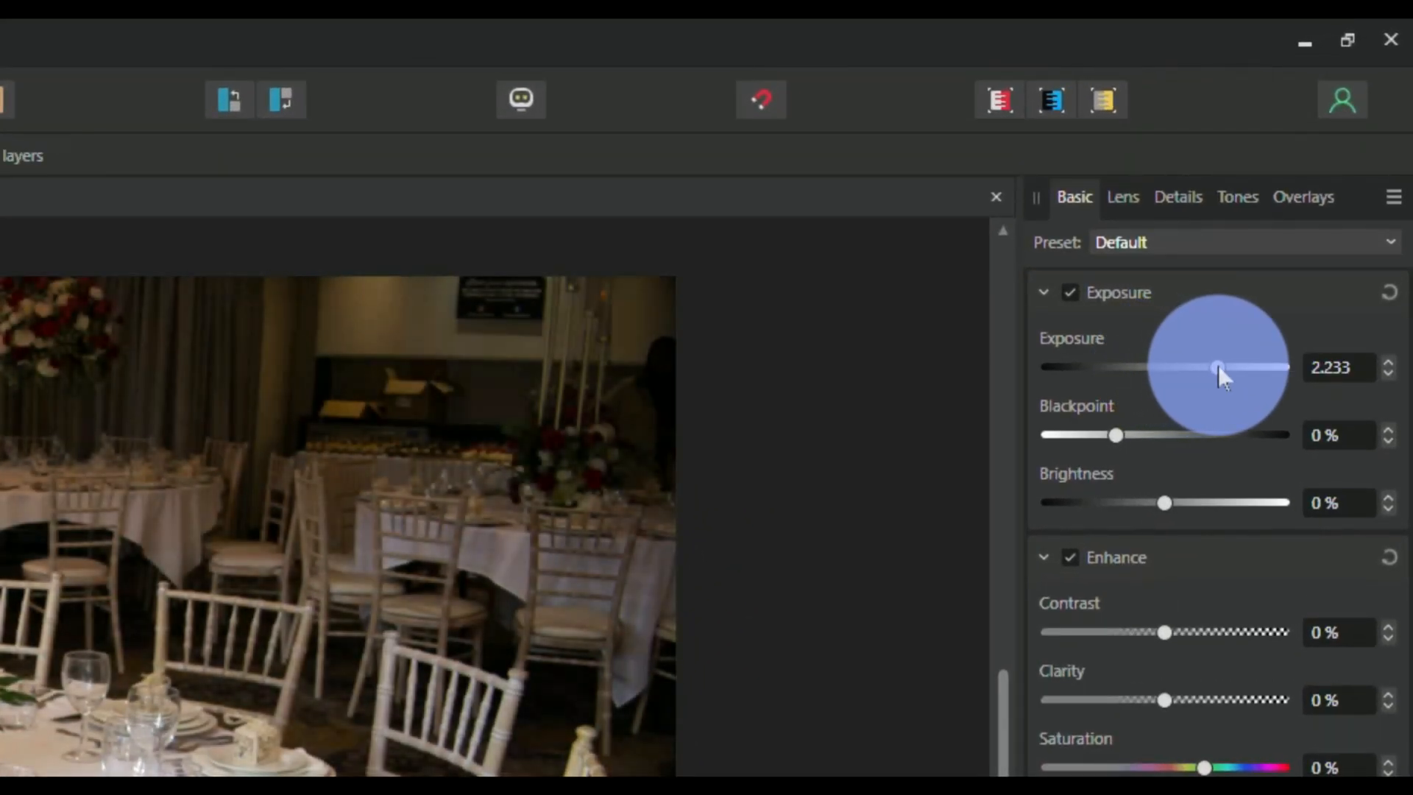
left_click(1325, 367)
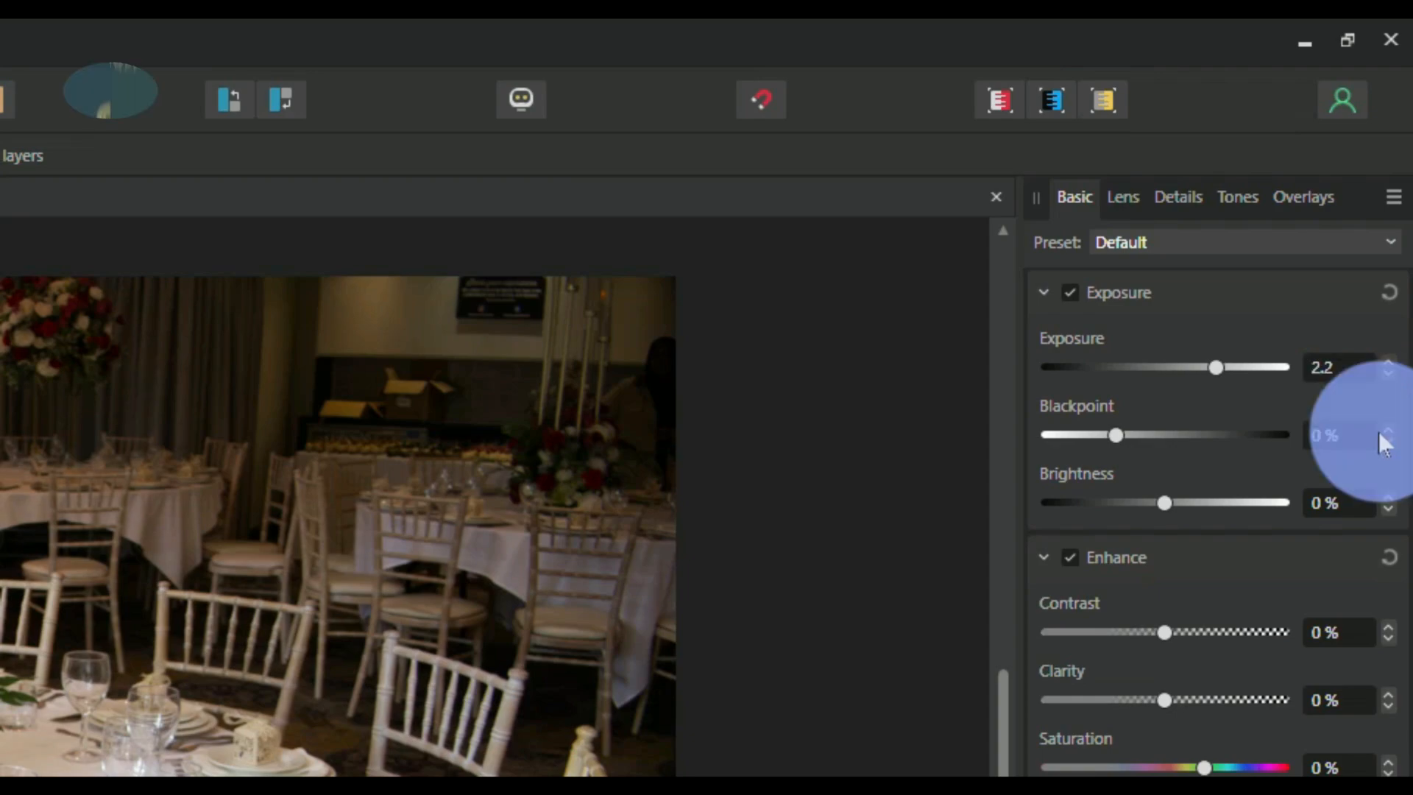
left_click_drag(1118, 436, 1150, 442)
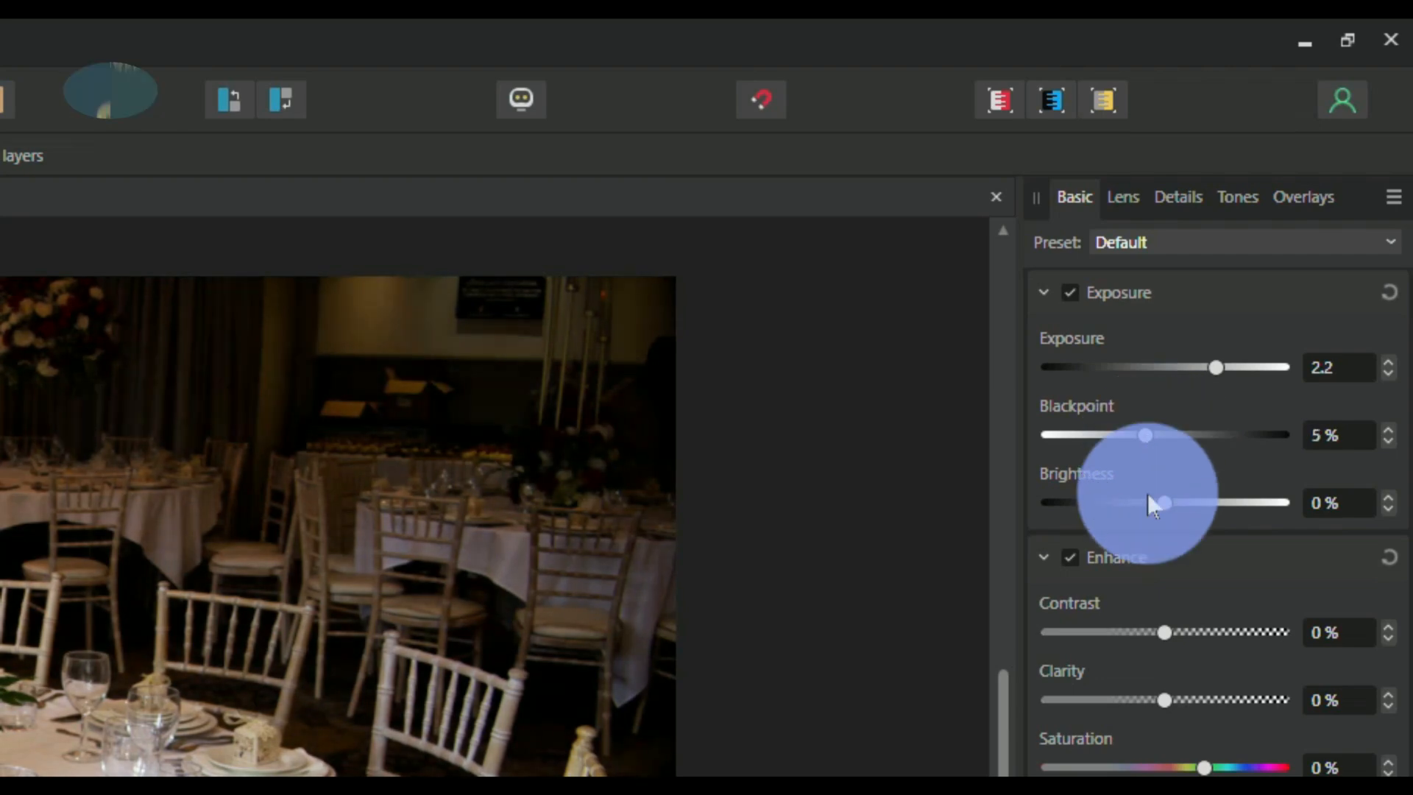
left_click_drag(1163, 503, 1203, 507)
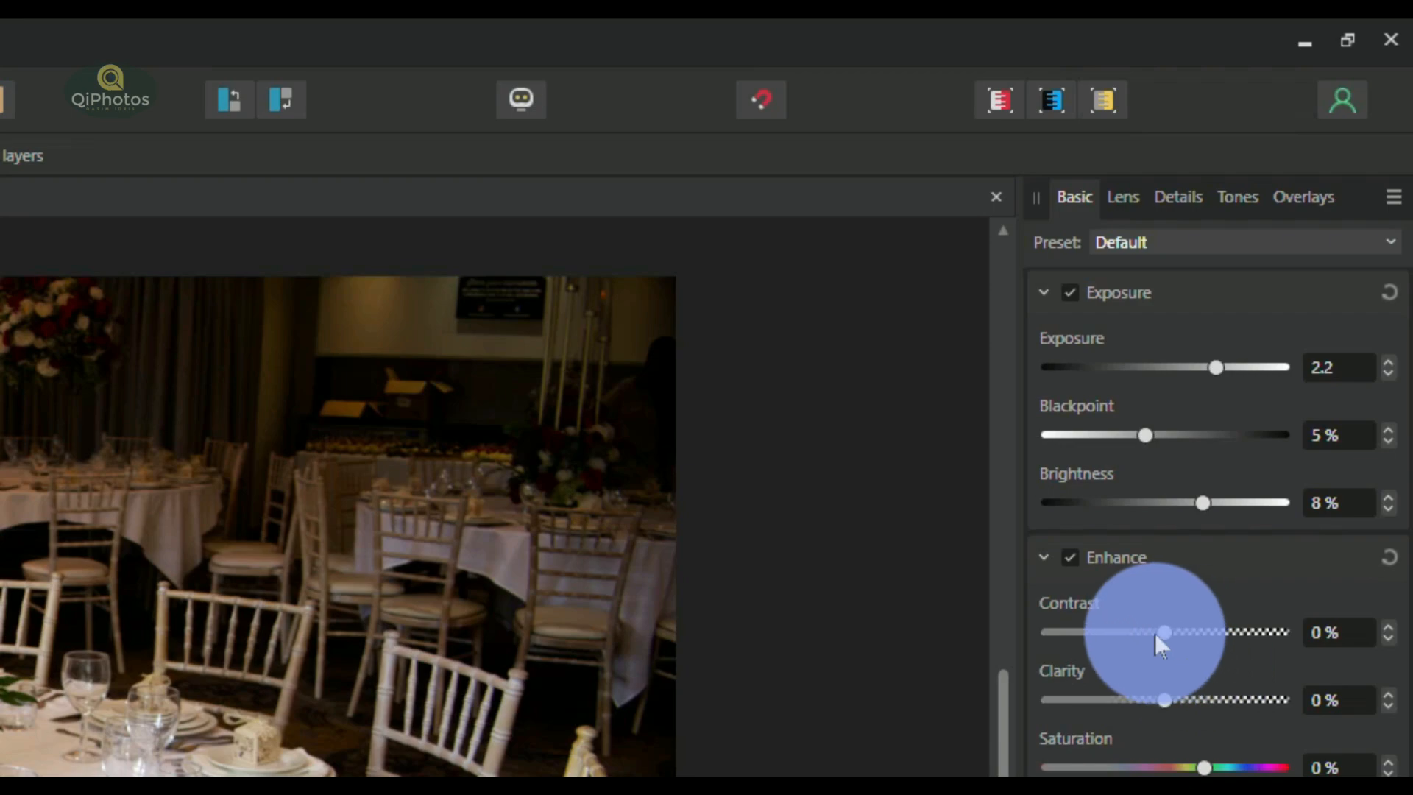
Set the Enhance adjustment's Contrast to 15% and Clarity to 10%
left_click_drag(1174, 638, 1228, 638)
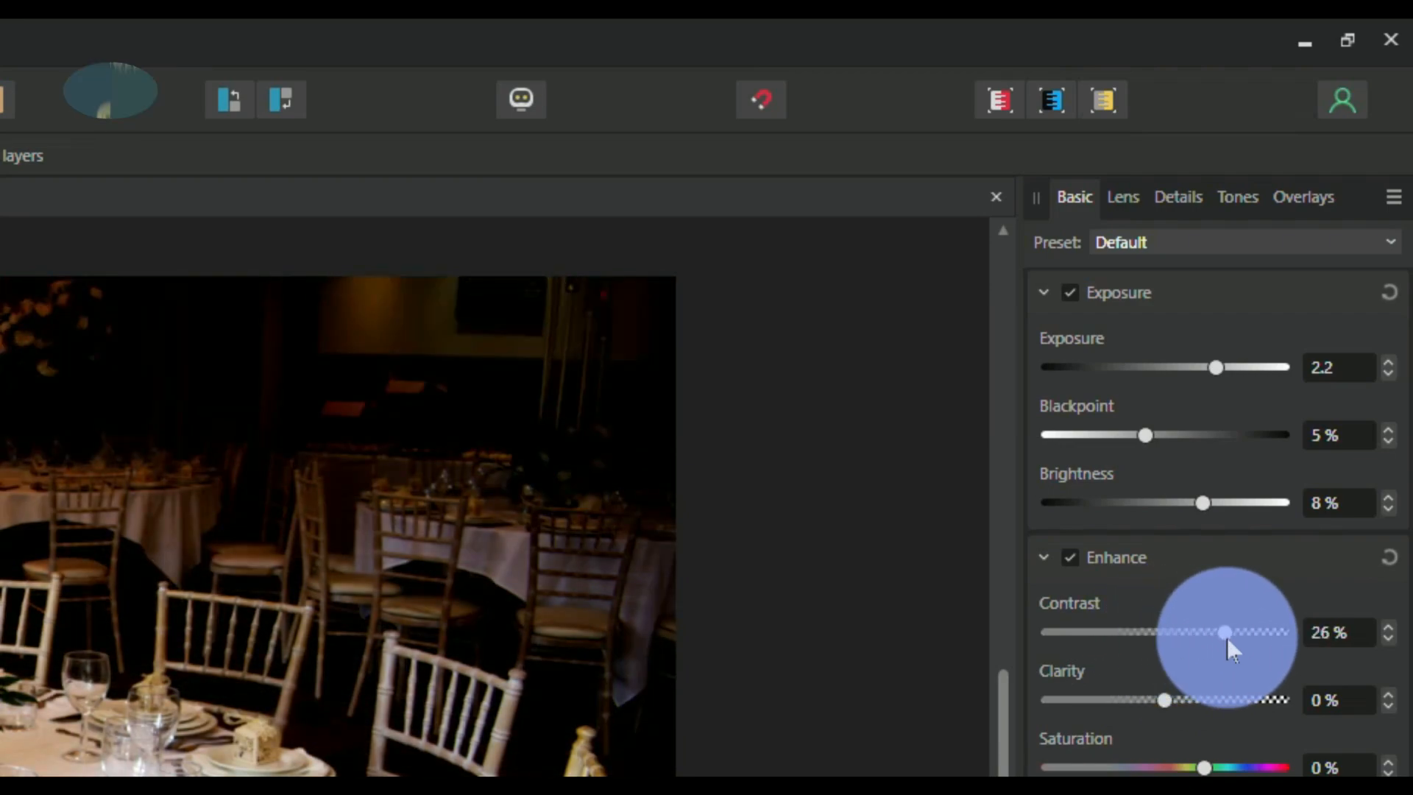
left_click(1328, 638)
type("15")
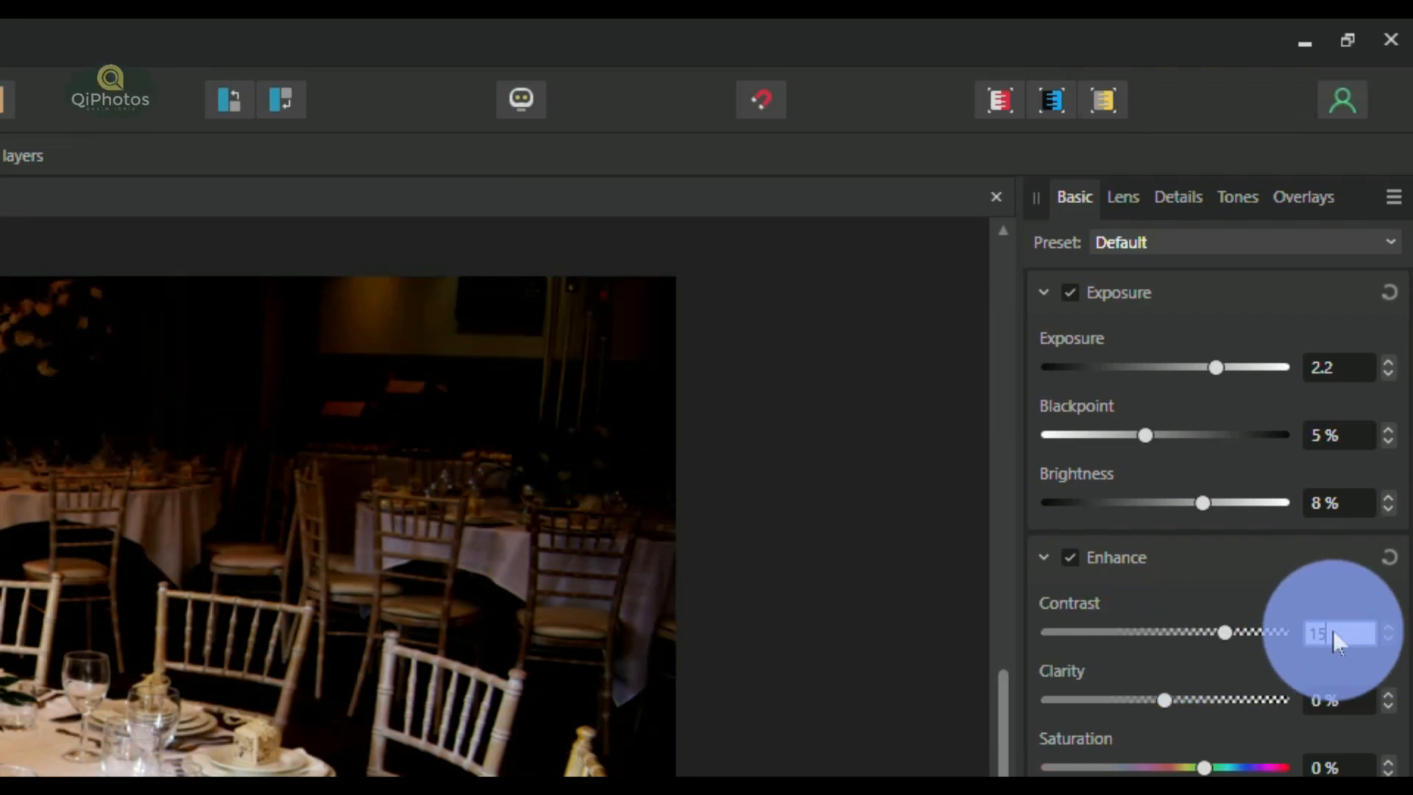
key("Return")
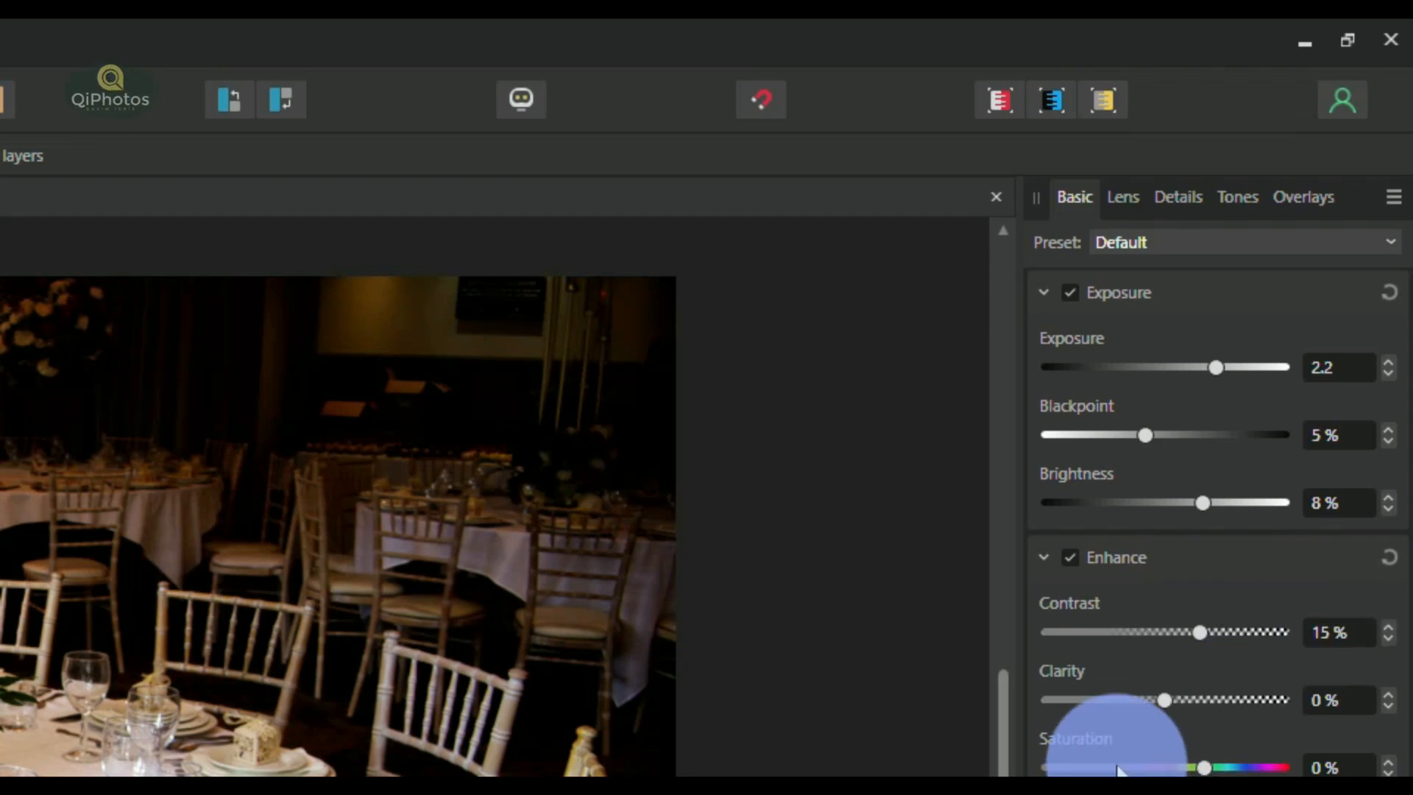
left_click(1322, 699)
type("1")
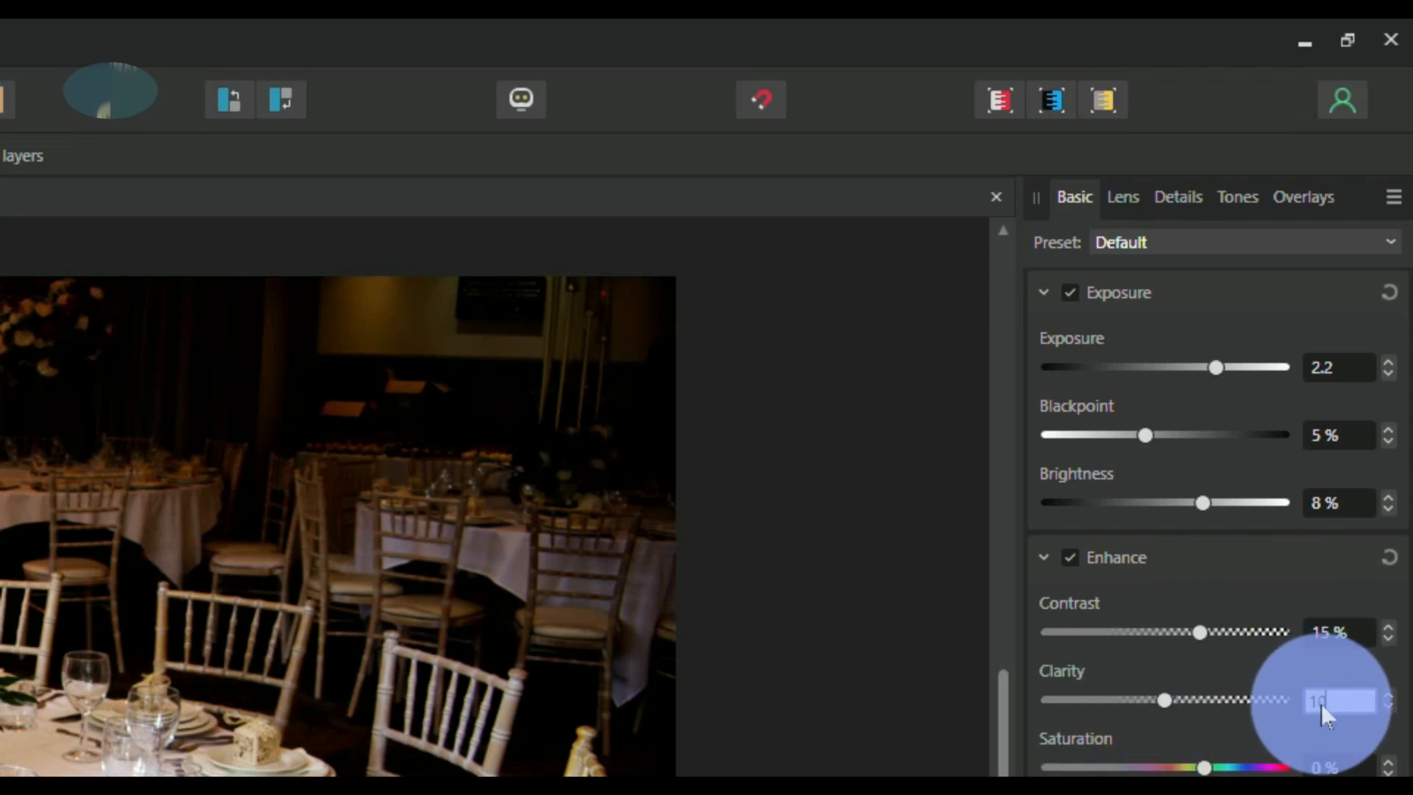
type("0")
key("Return")
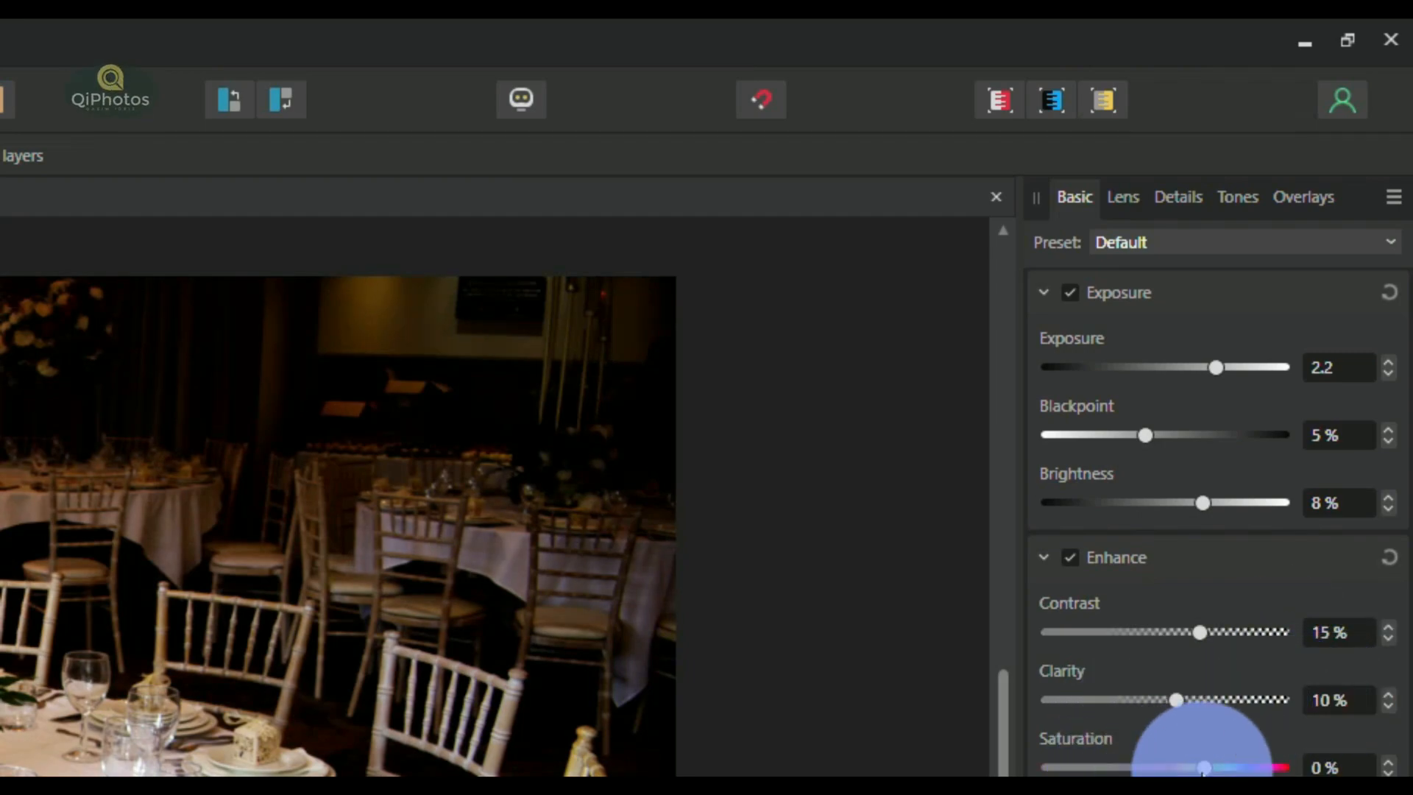
Set the photo's Saturation to 5% and its Vibrance to 25%
left_click_drag(1204, 768, 1222, 745)
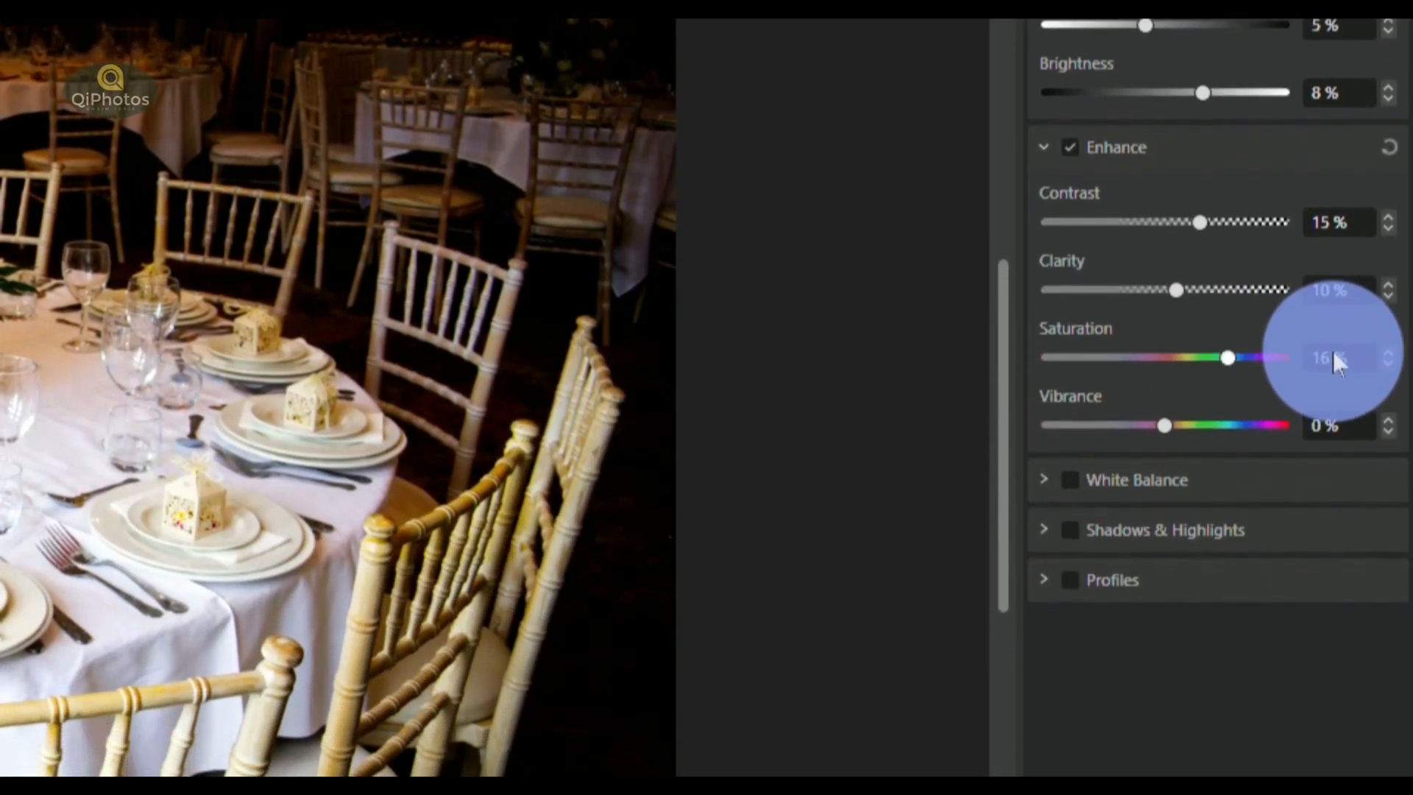
left_click_drag(1224, 488, 1128, 498)
left_click_drag(1128, 240, 1403, 247)
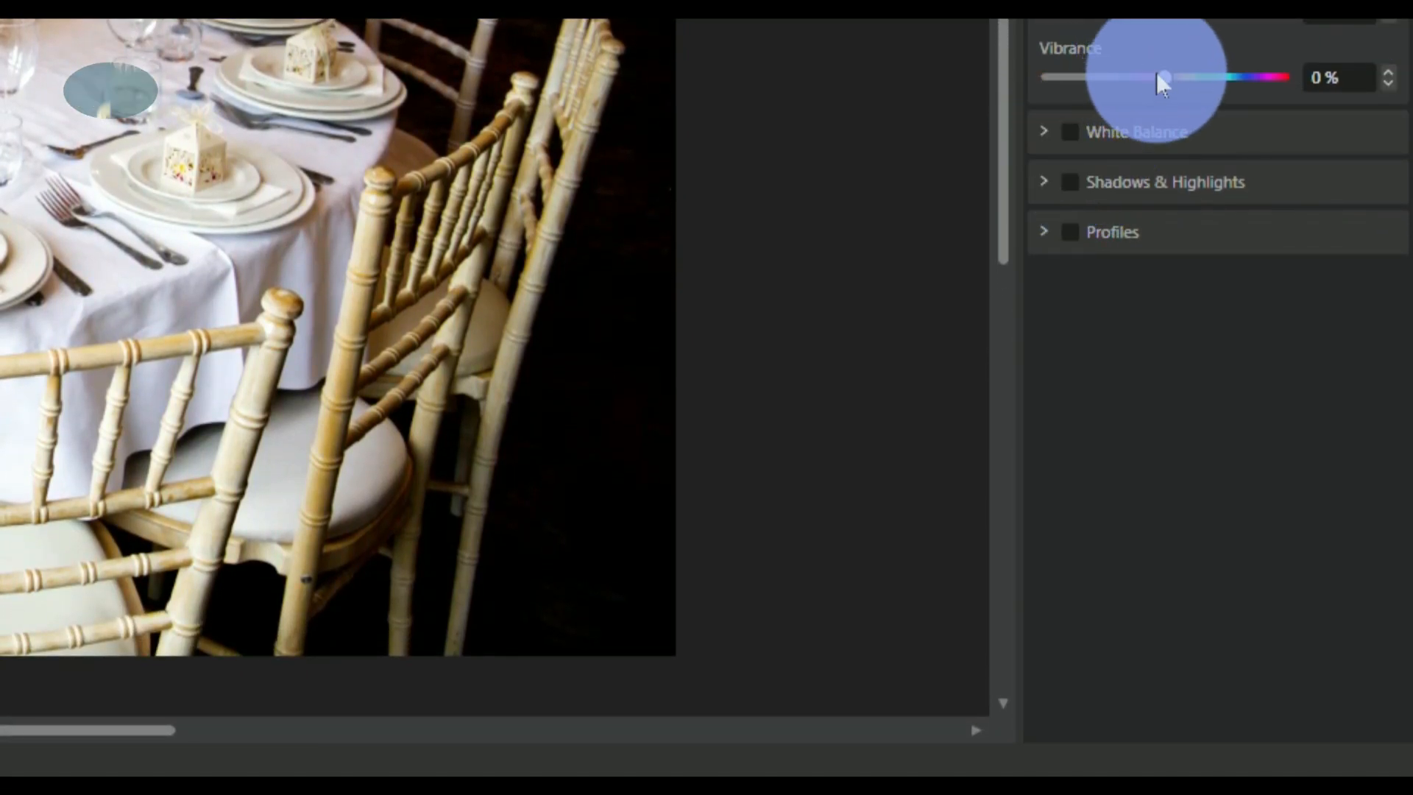
left_click_drag(1162, 77, 1077, 90)
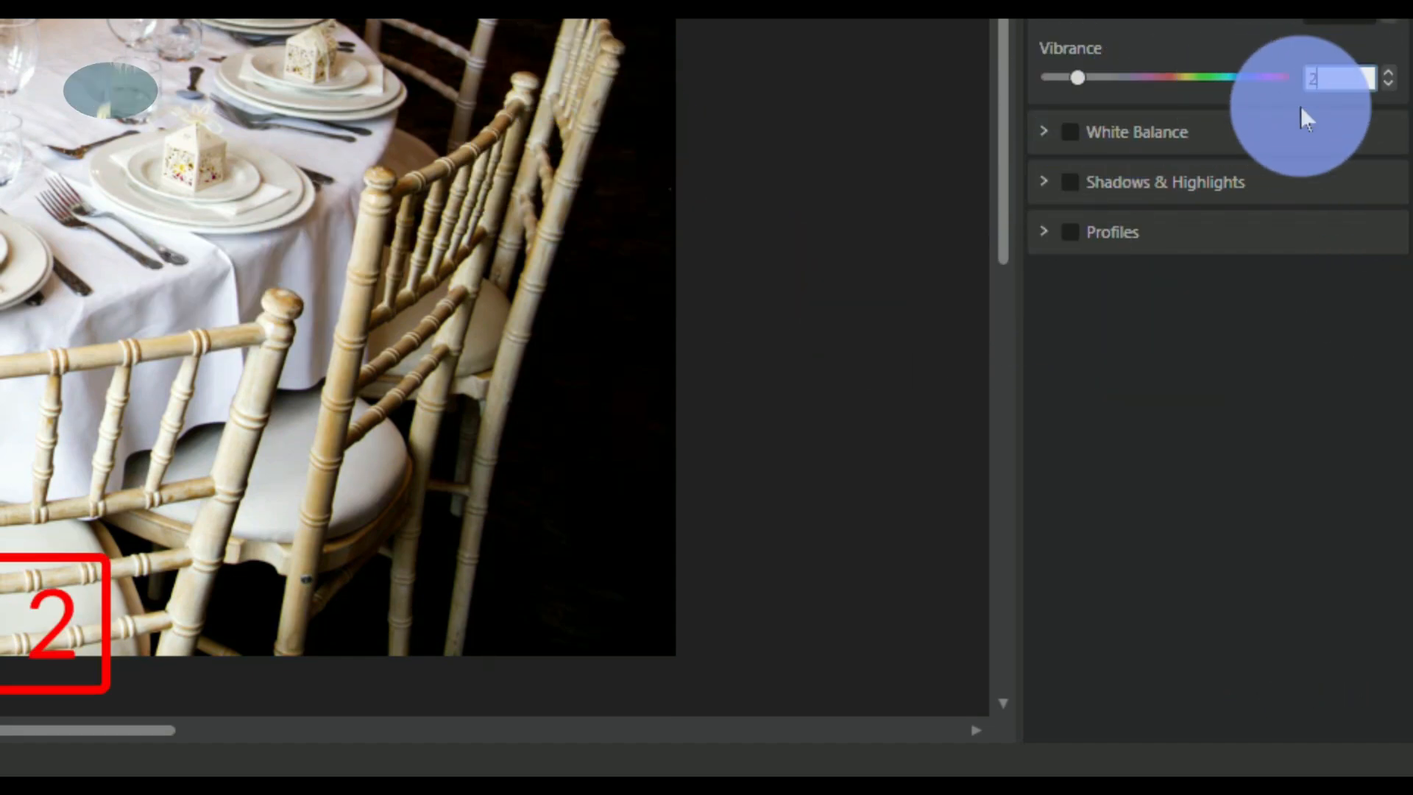
type("25")
key("Return")
Enable Shadows & Highlights with Shadows at 10%, and compare the photo before and after in a split view
left_click(1071, 182)
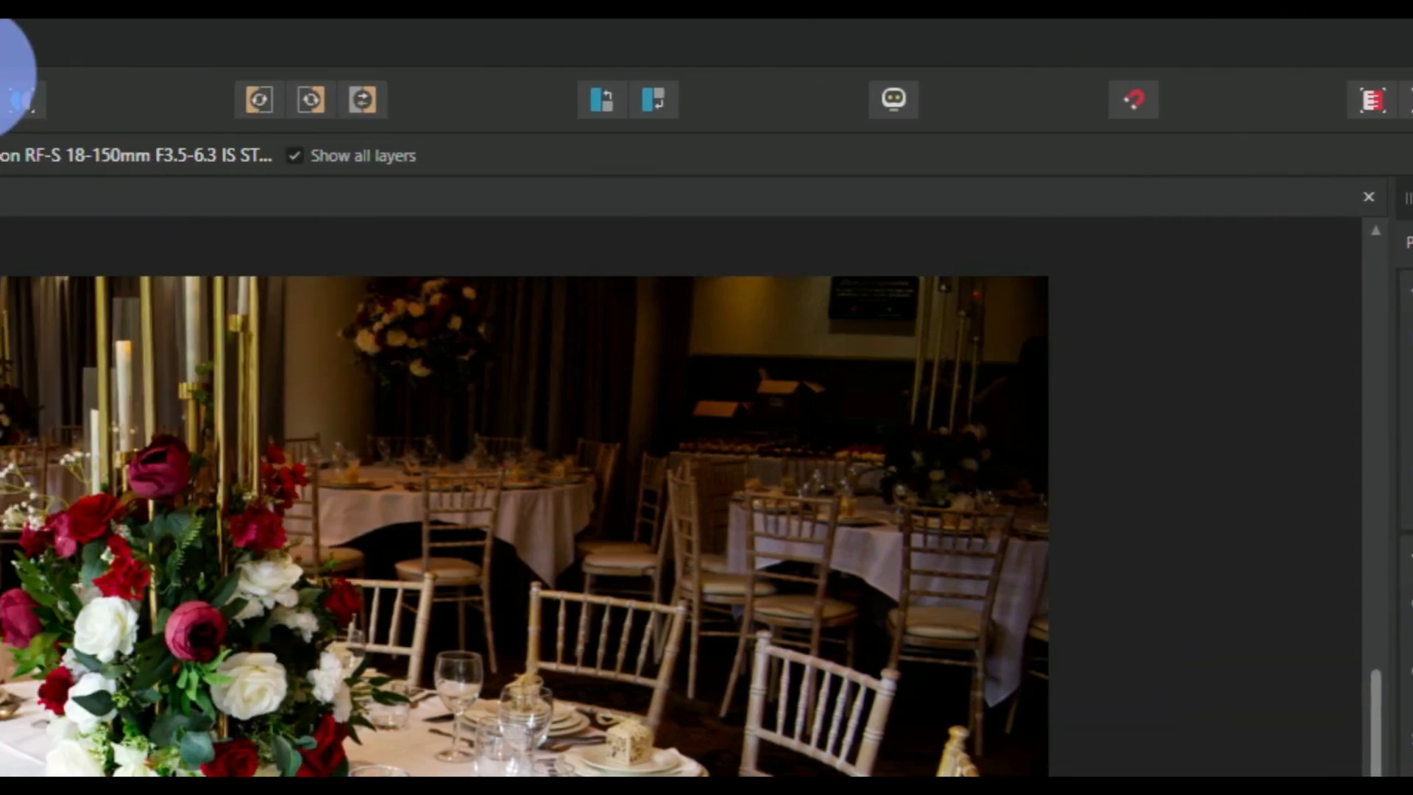
left_click(1011, 111)
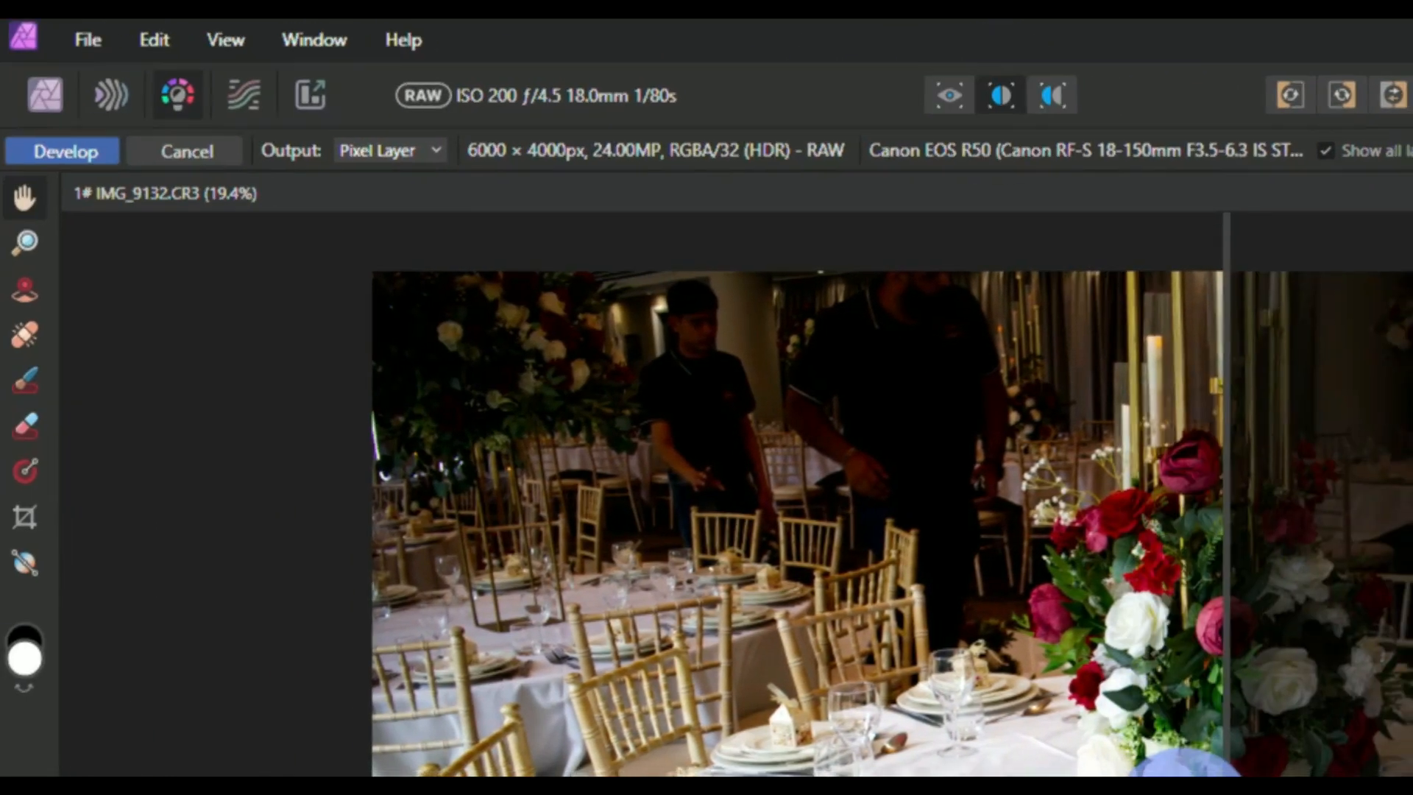
left_click_drag(874, 669, 940, 105)
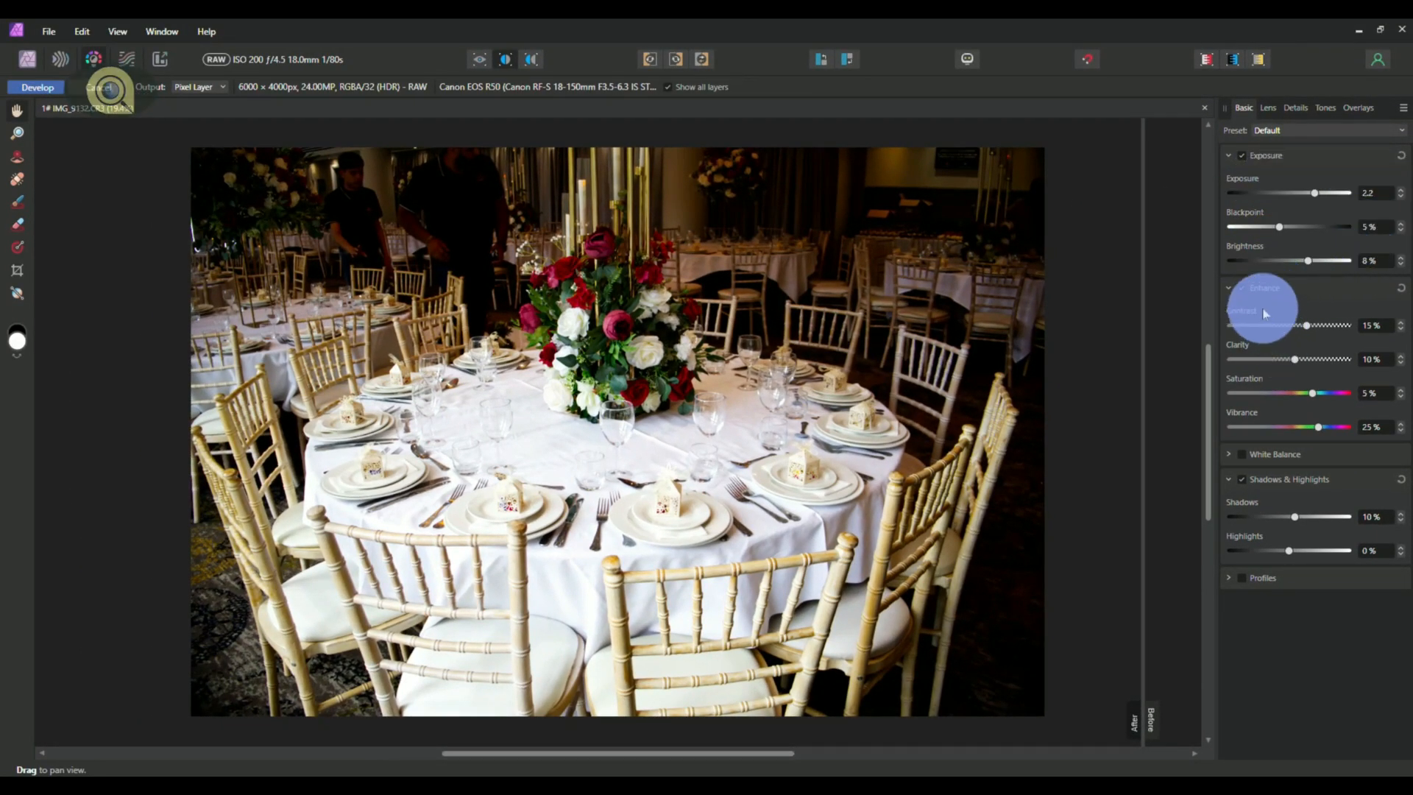
Readjust the Enhance settings to Contrast 6%, Saturation -11% and Vibrance 10%
mouse_move(1265, 313)
left_mouse_down()
mouse_move(1303, 324)
mouse_move(1283, 329)
left_mouse_up()
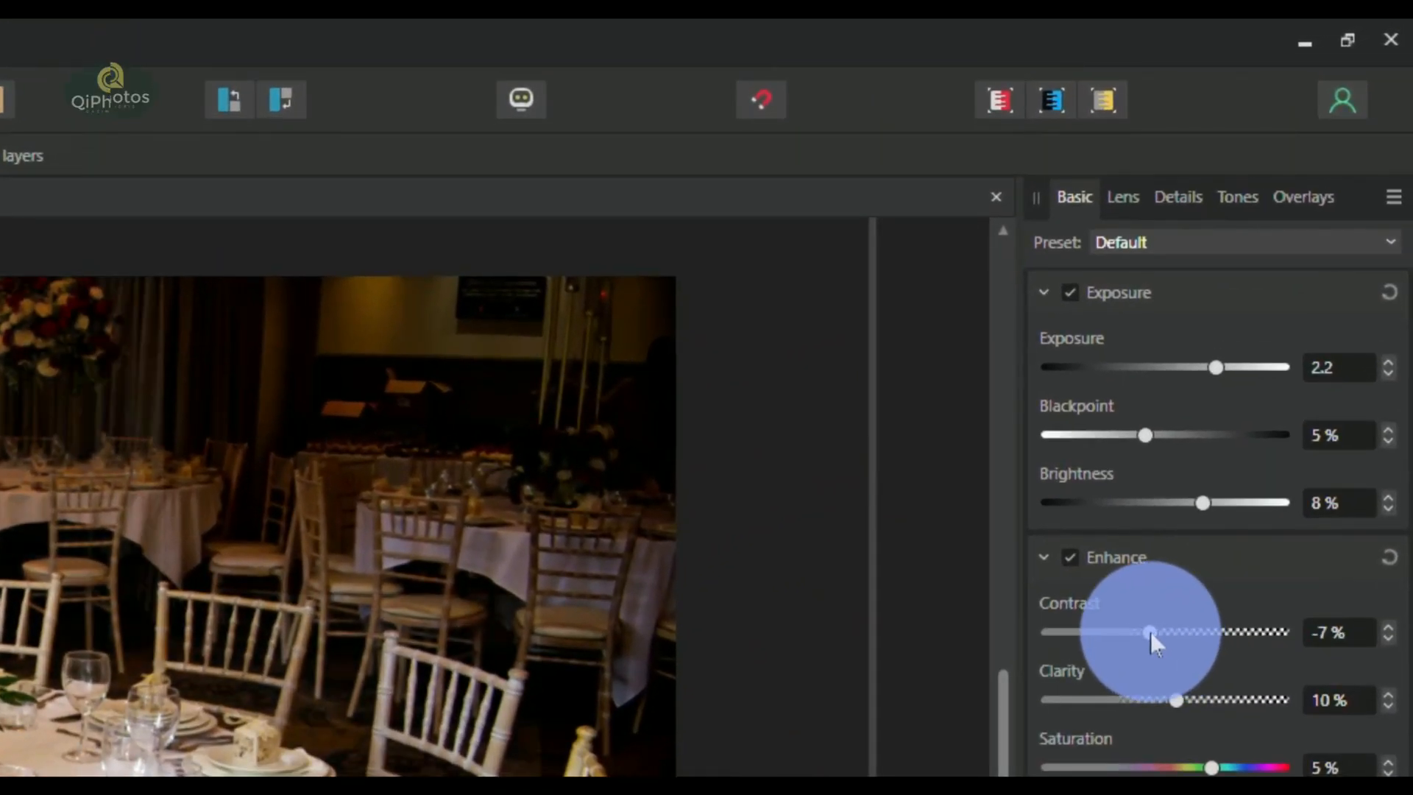
mouse_move(1151, 632)
left_mouse_down()
mouse_move(1064, 632)
mouse_move(1124, 635)
left_mouse_up()
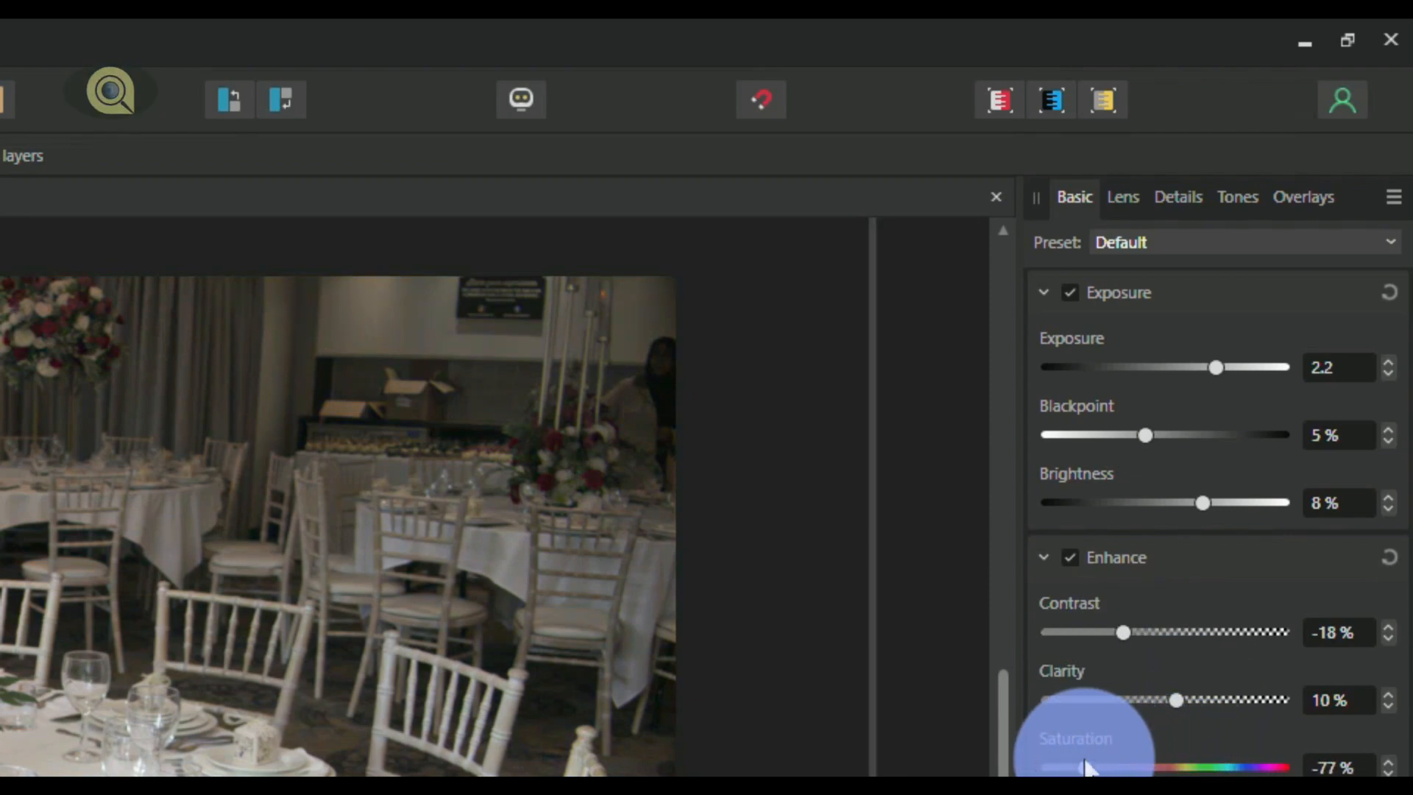
left_click_drag(1085, 767, 1184, 768)
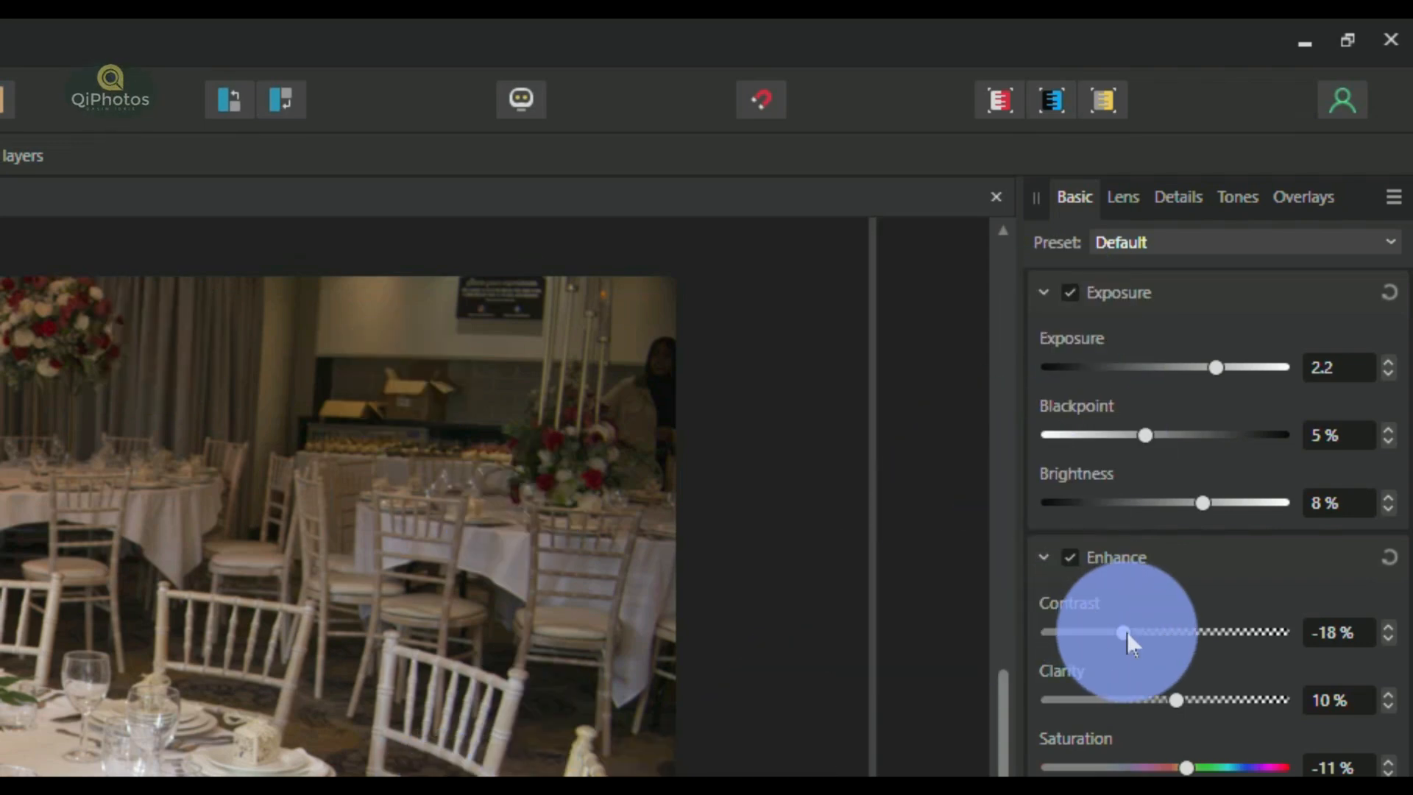
left_click_drag(1125, 632, 1180, 640)
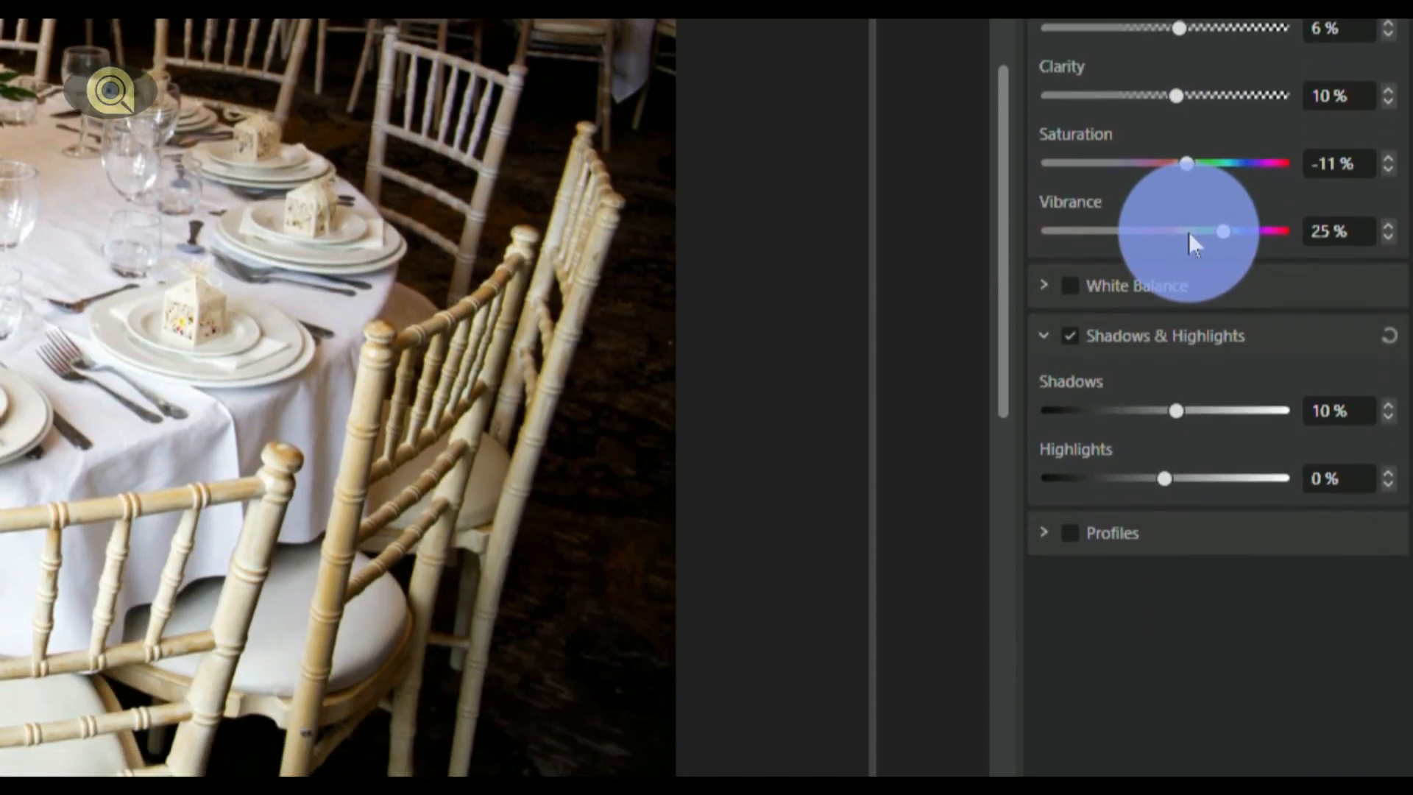
mouse_move(1188, 80)
left_mouse_down()
mouse_move(1057, 80)
mouse_move(1191, 78)
left_mouse_up()
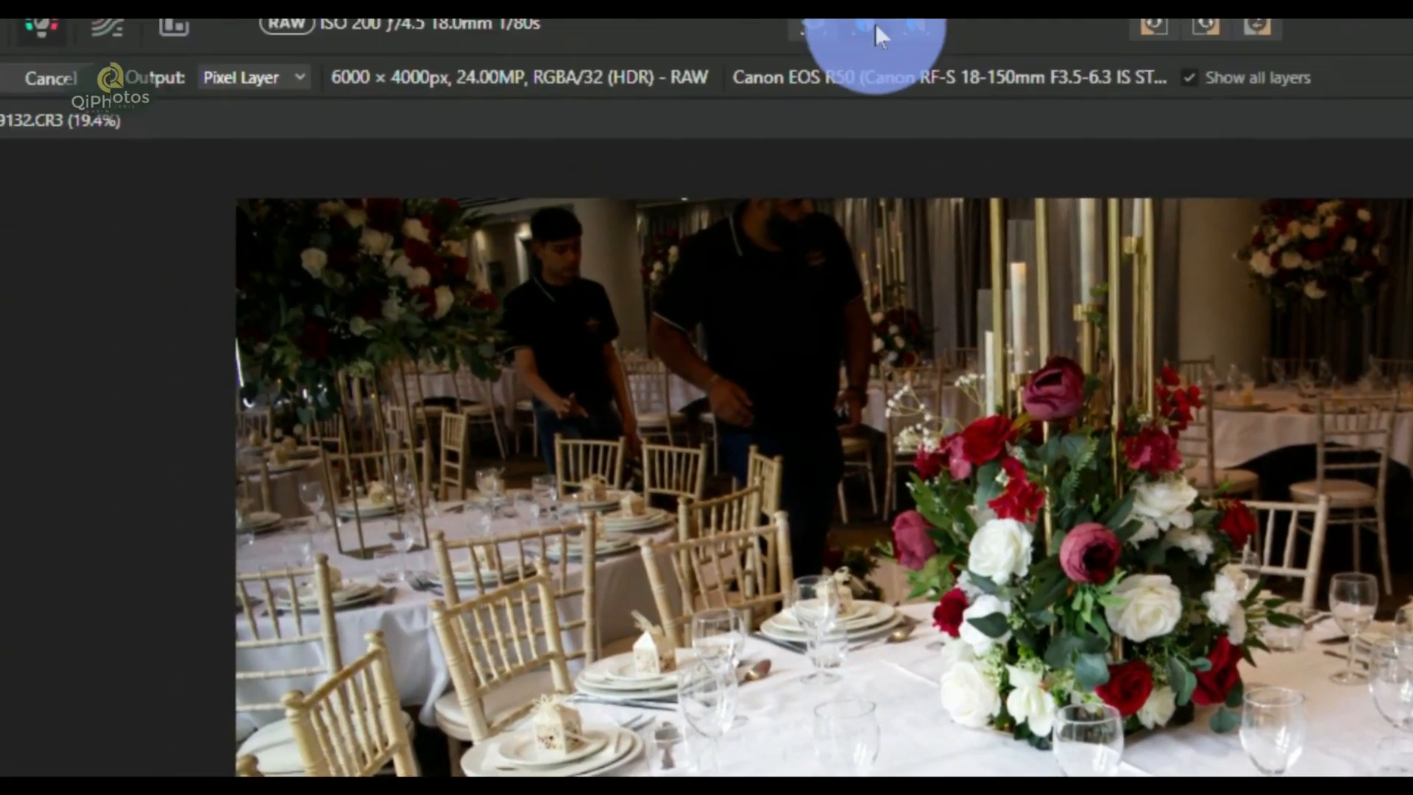
Compare the readjusted photo with the original by sweeping the before/after divider across the image
left_click(1019, 101)
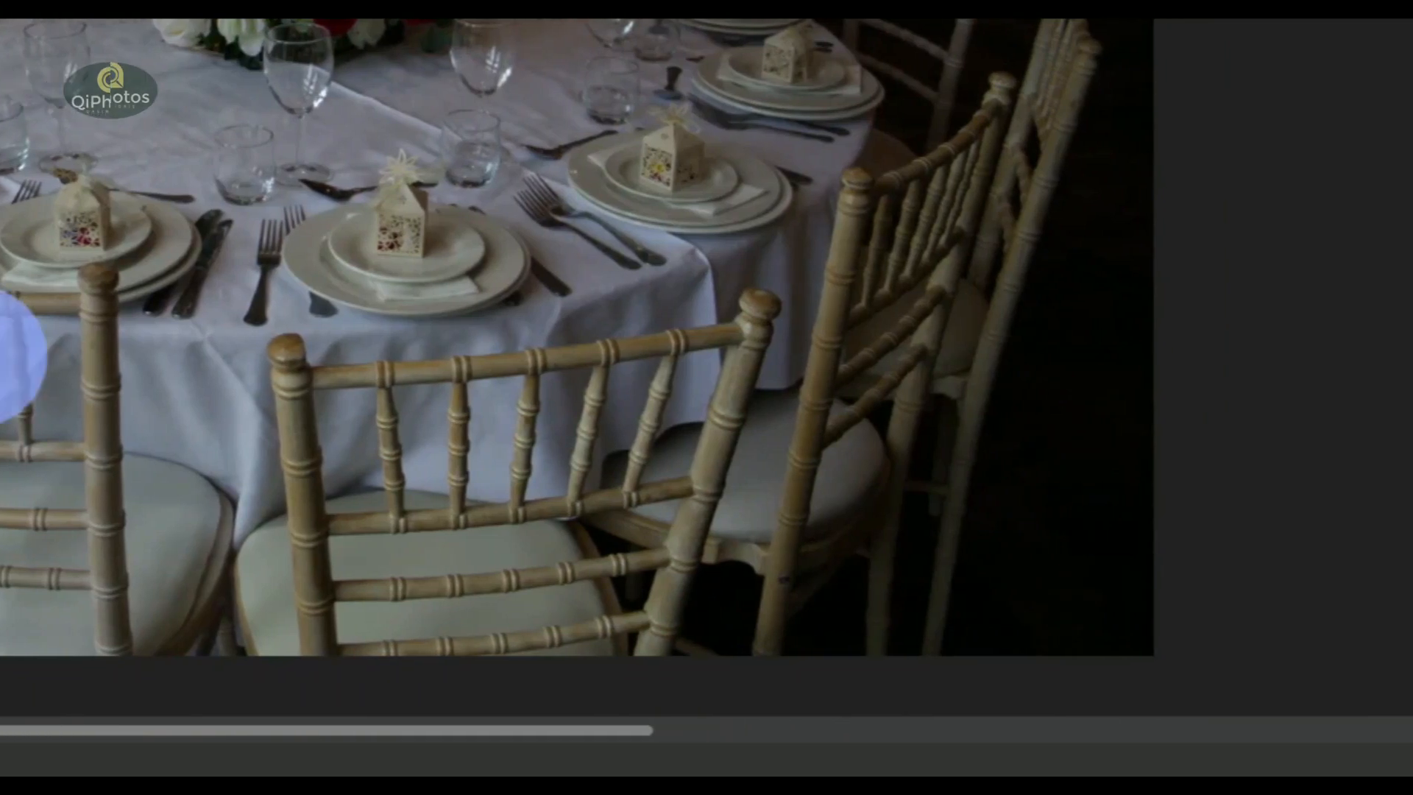
left_click_drag(0, 357, 1338, 351)
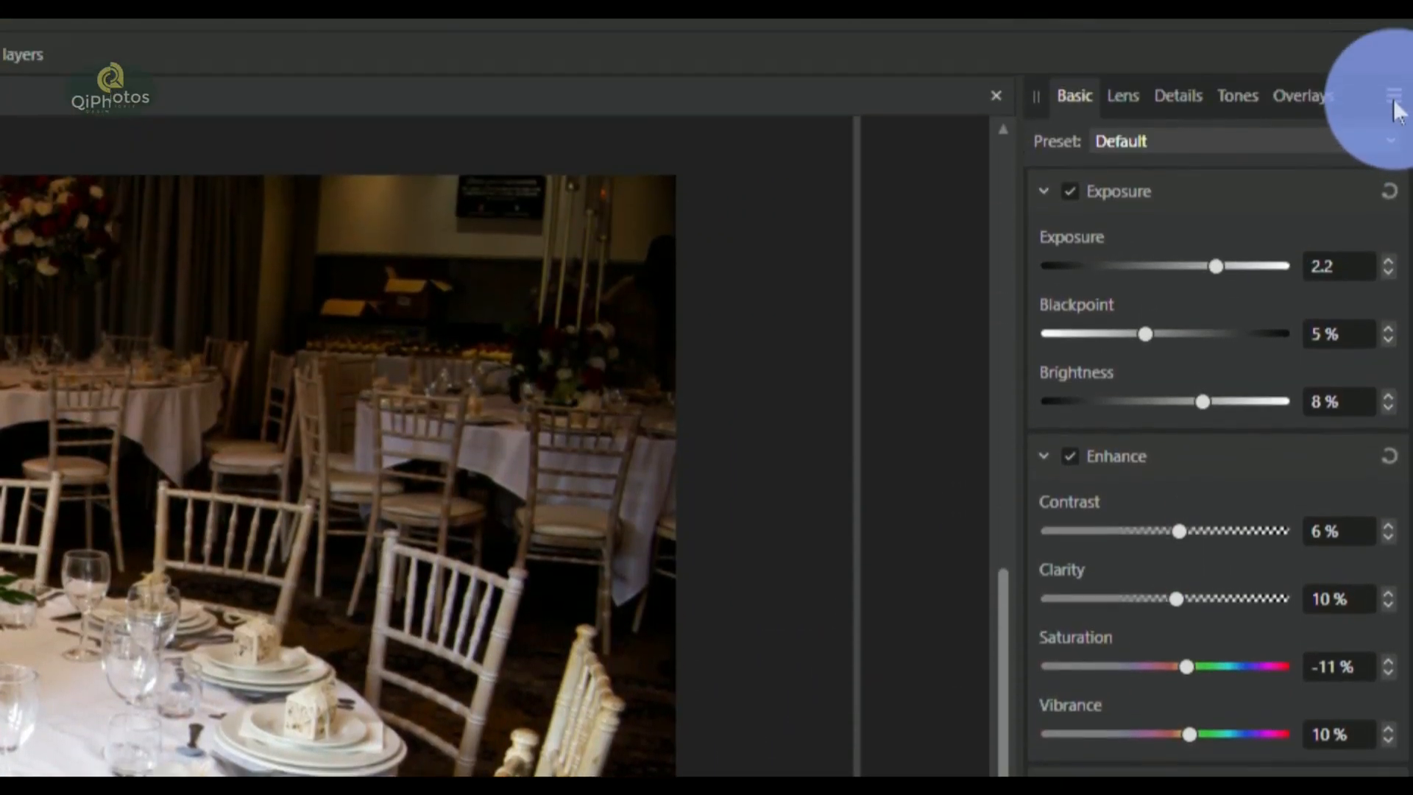
Save the current Basic adjustments as a preset named Bright Dull Look V.1 and check for it among the saved presets
left_click(1394, 197)
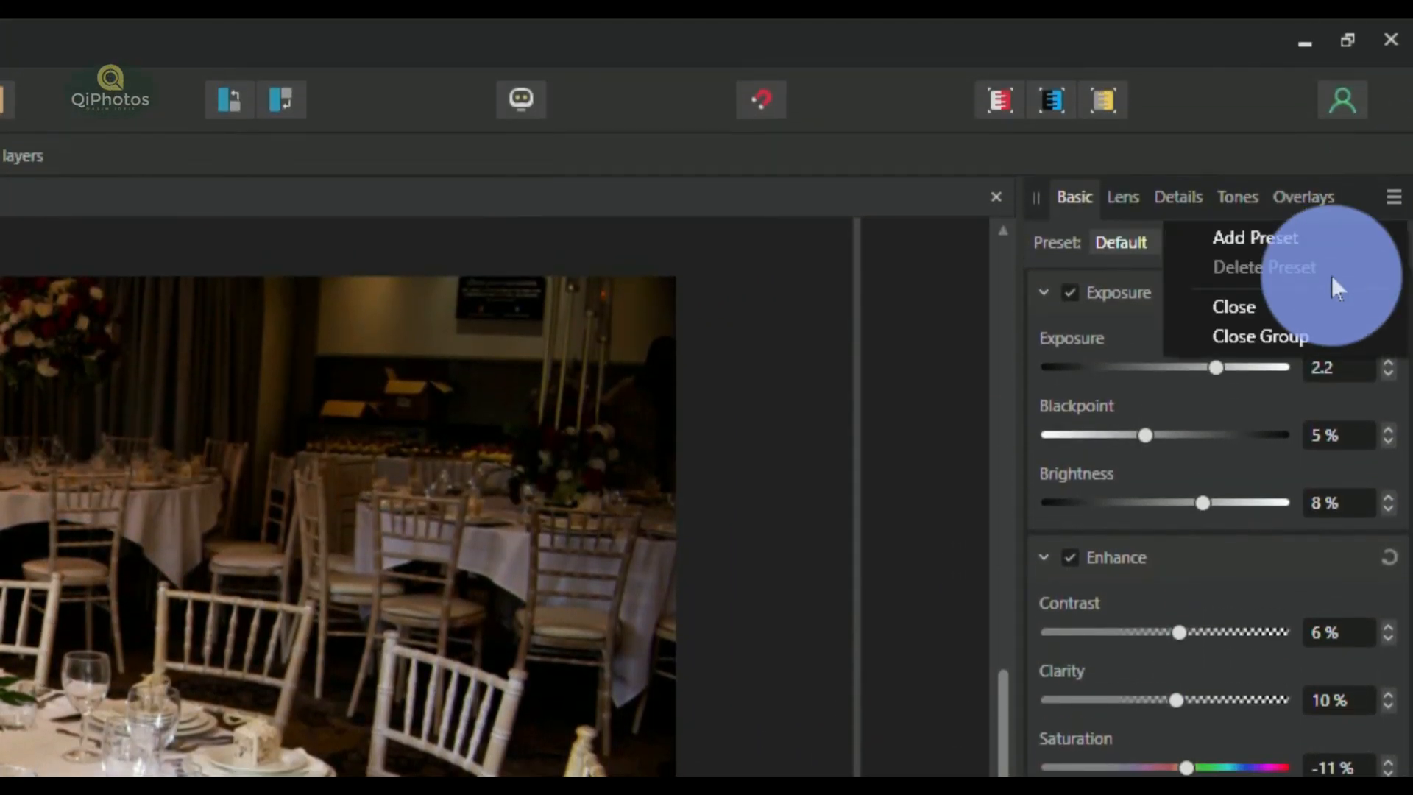
left_click(1266, 239)
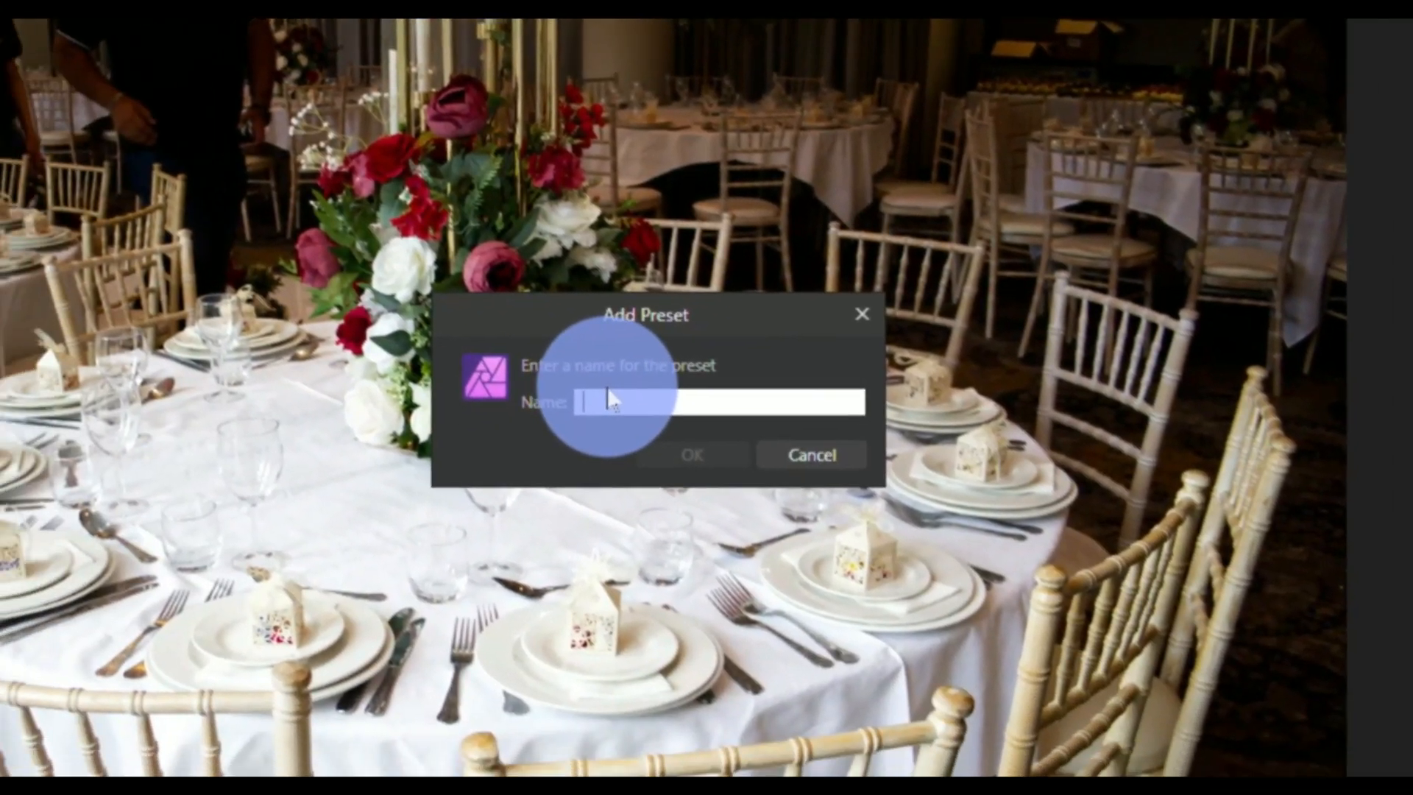
type("Bright Du")
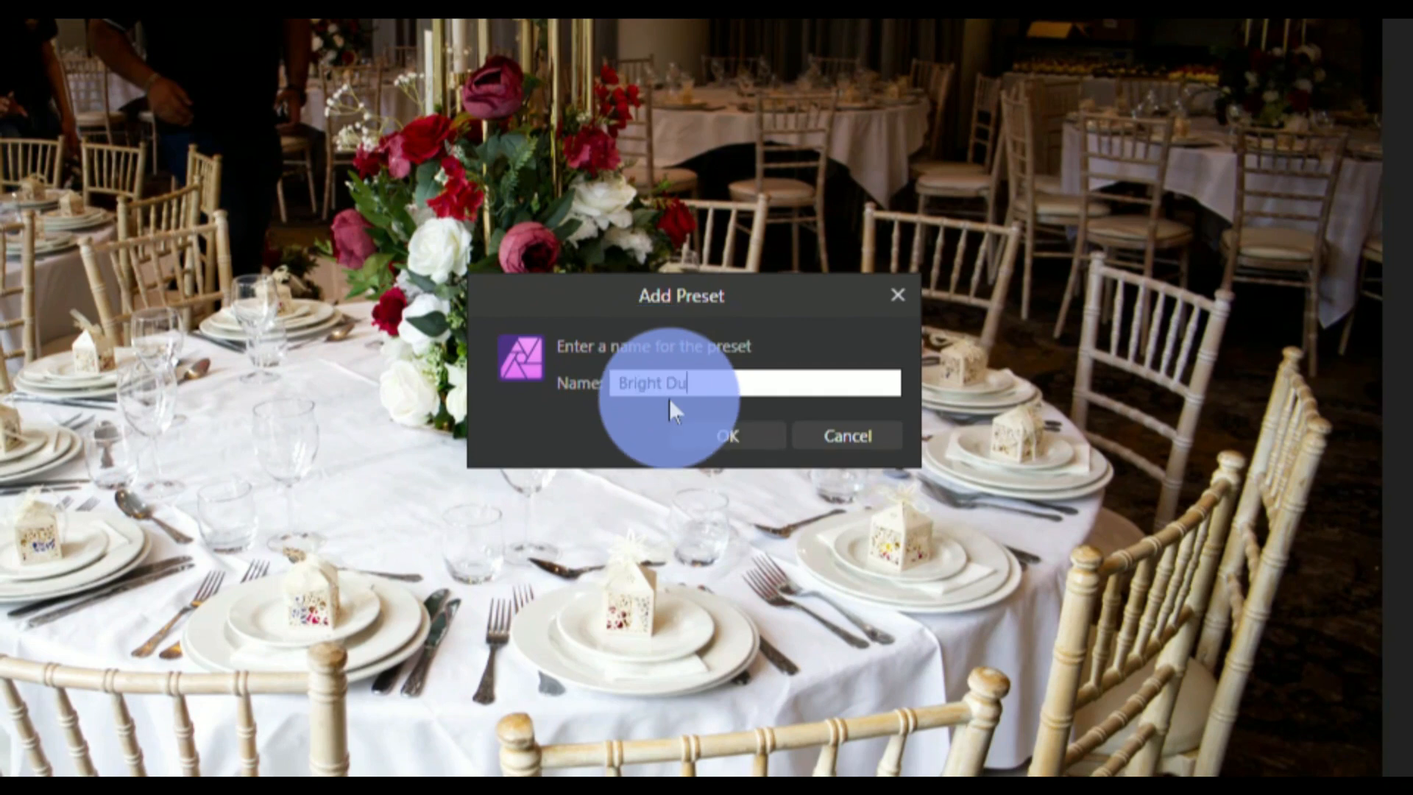
type("ll Look V.1")
left_click(725, 430)
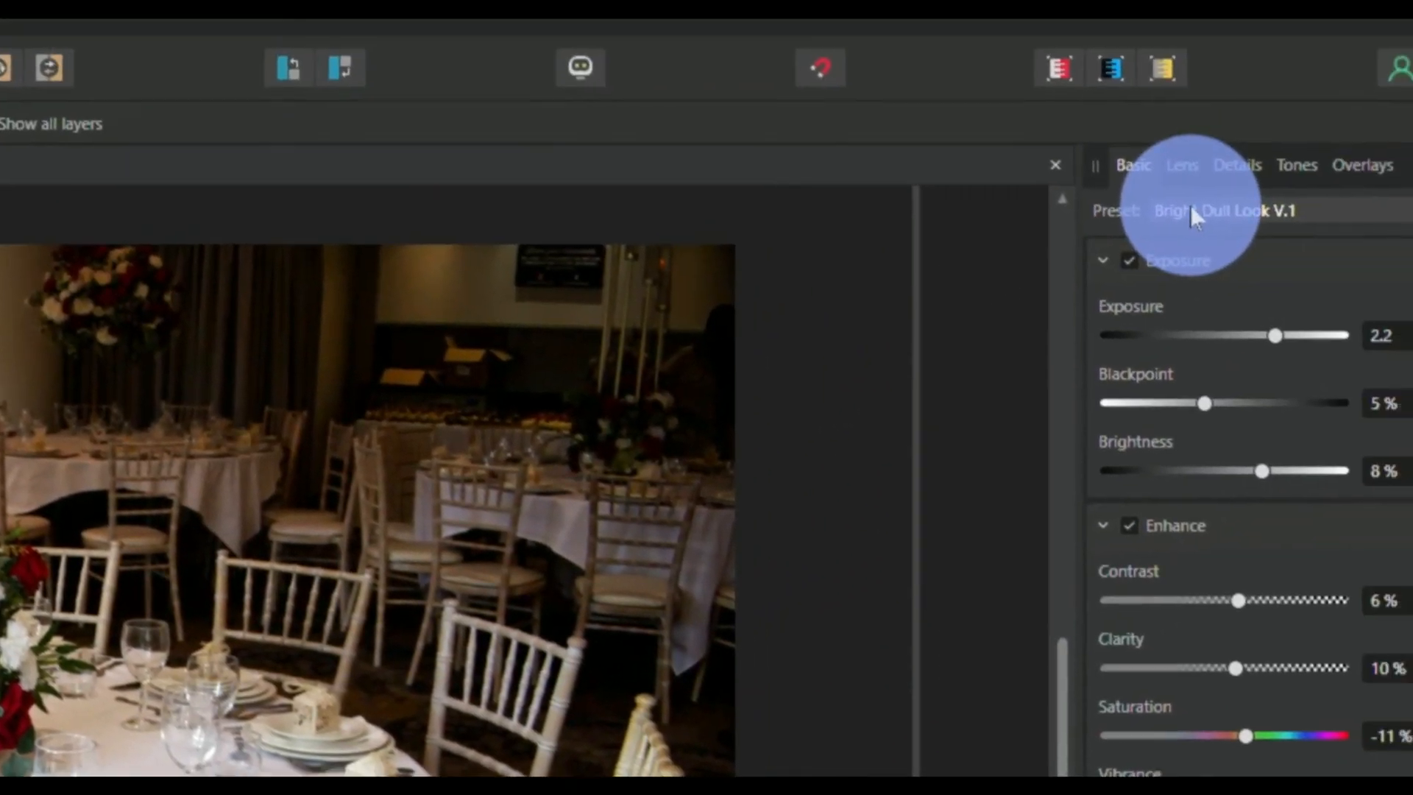
left_click(1185, 208)
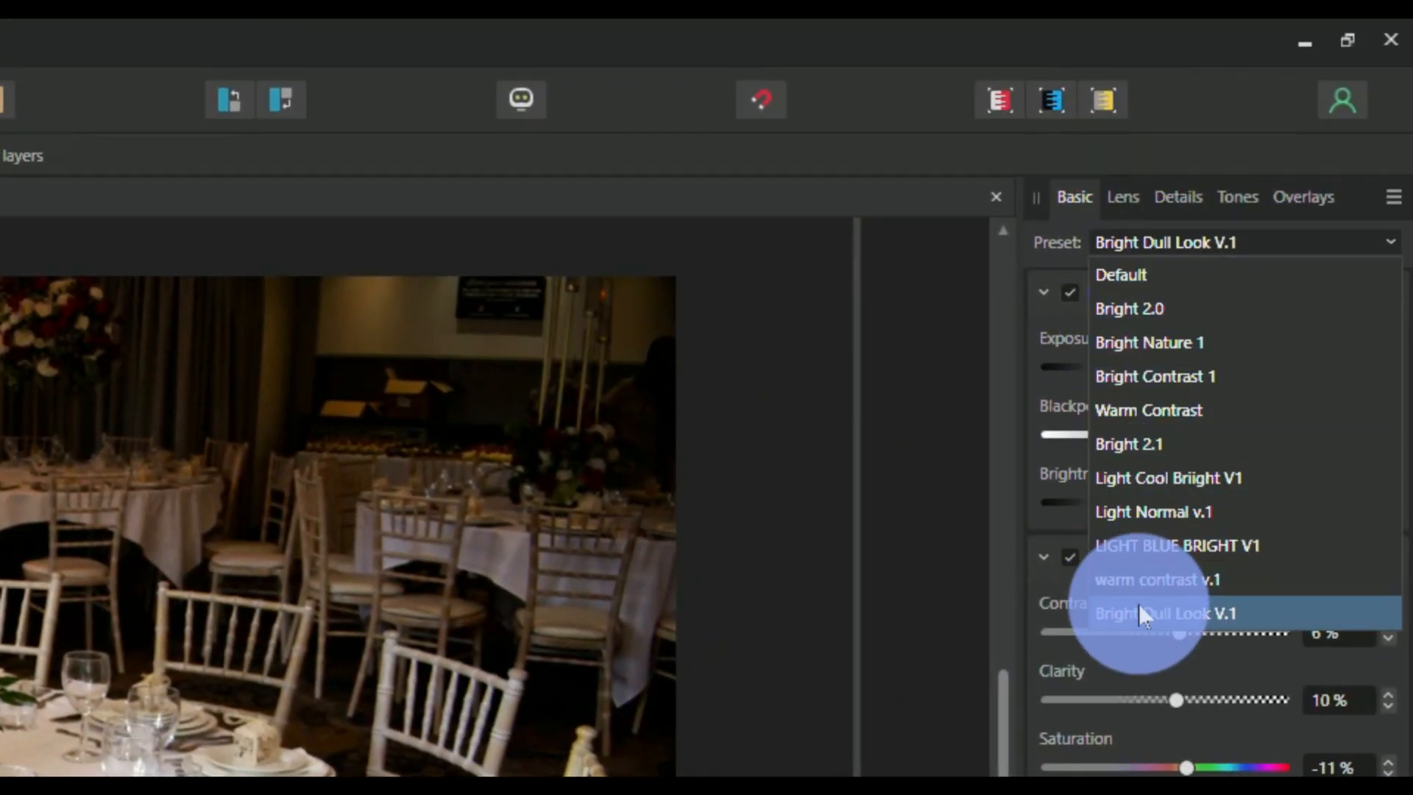
left_click(692, 706)
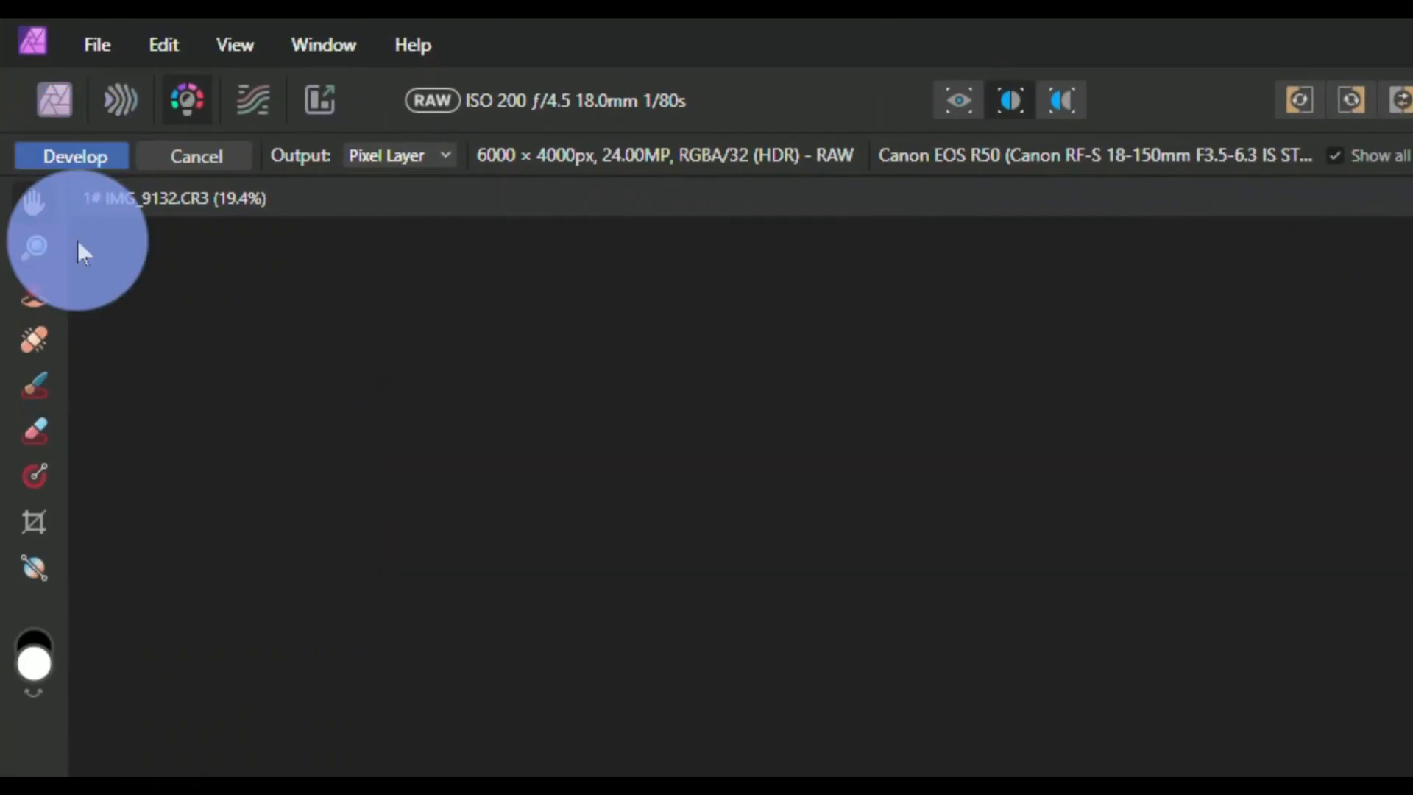
Develop the raw wedding photo with the applied adjustments, outputting it as a pixel layer
left_click(75, 158)
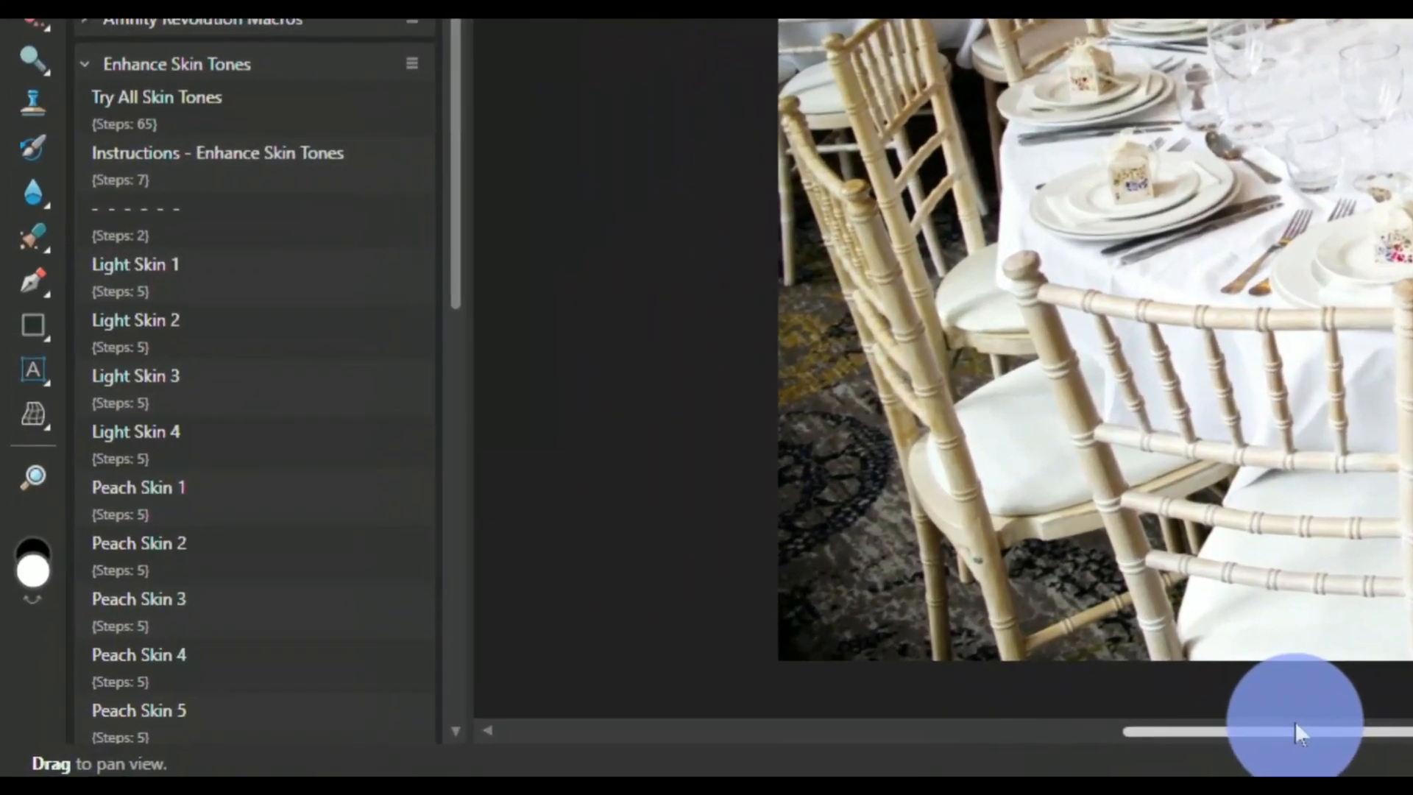
left_click_drag(1297, 732, 1410, 736)
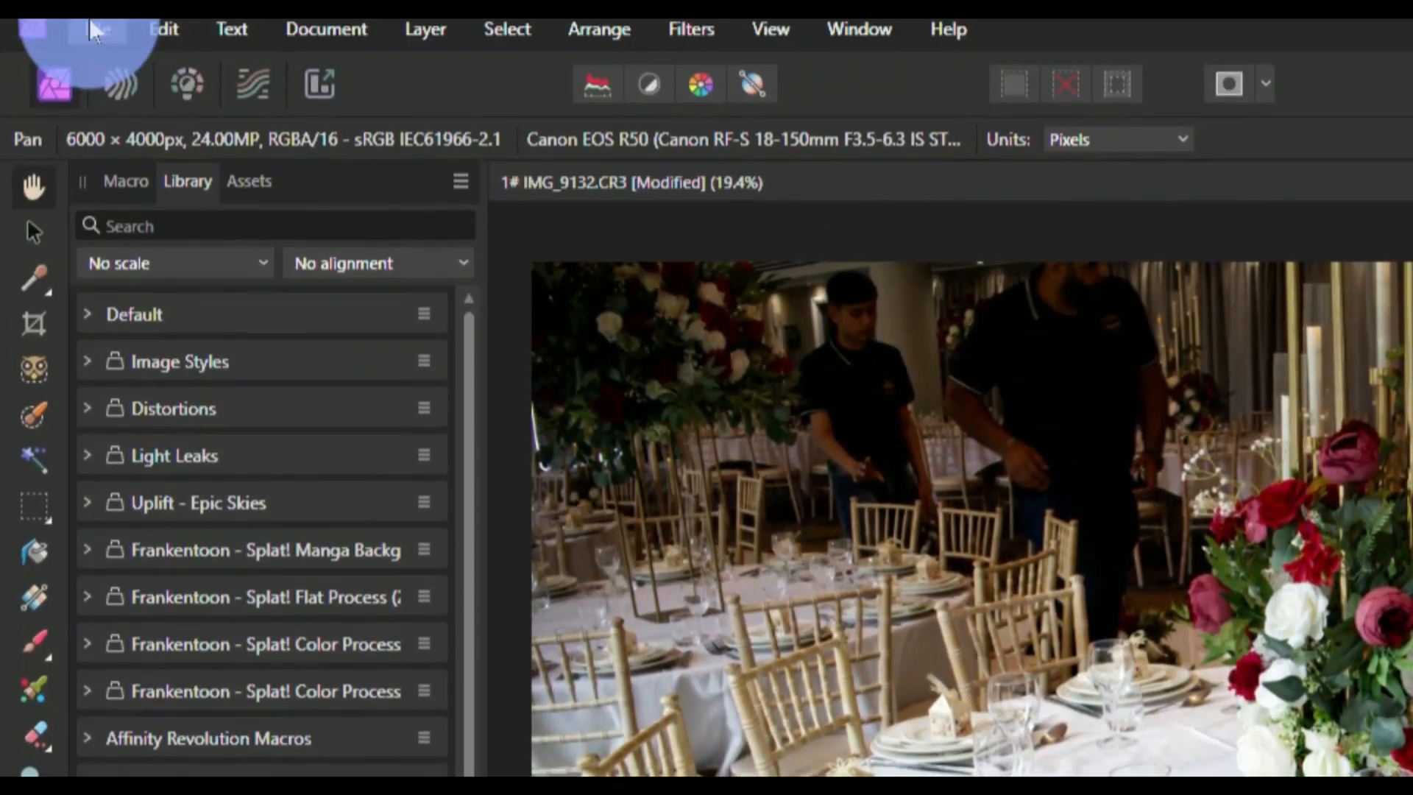
View the export settings for the developed photo, leave them without exporting, and close the document
left_click(98, 44)
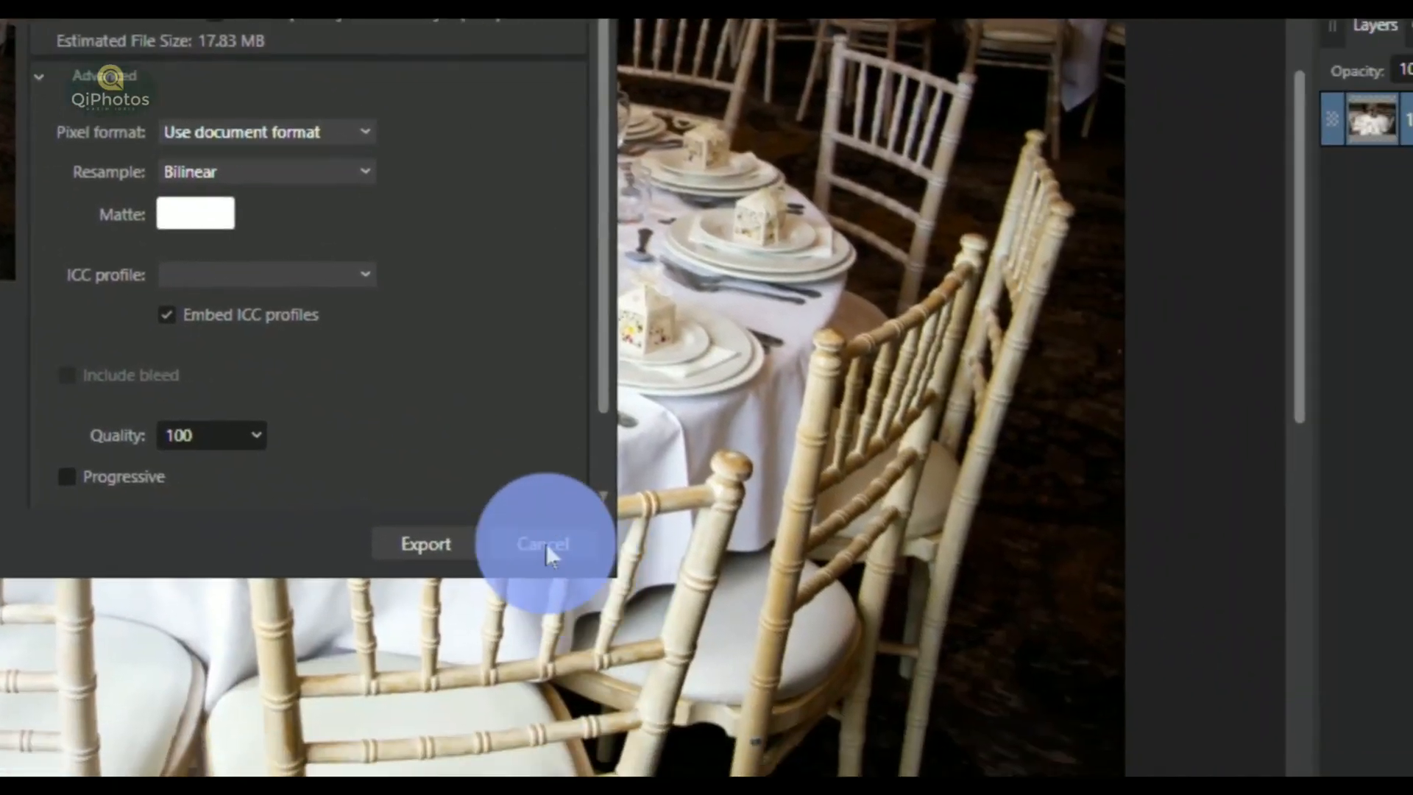
left_click(545, 544)
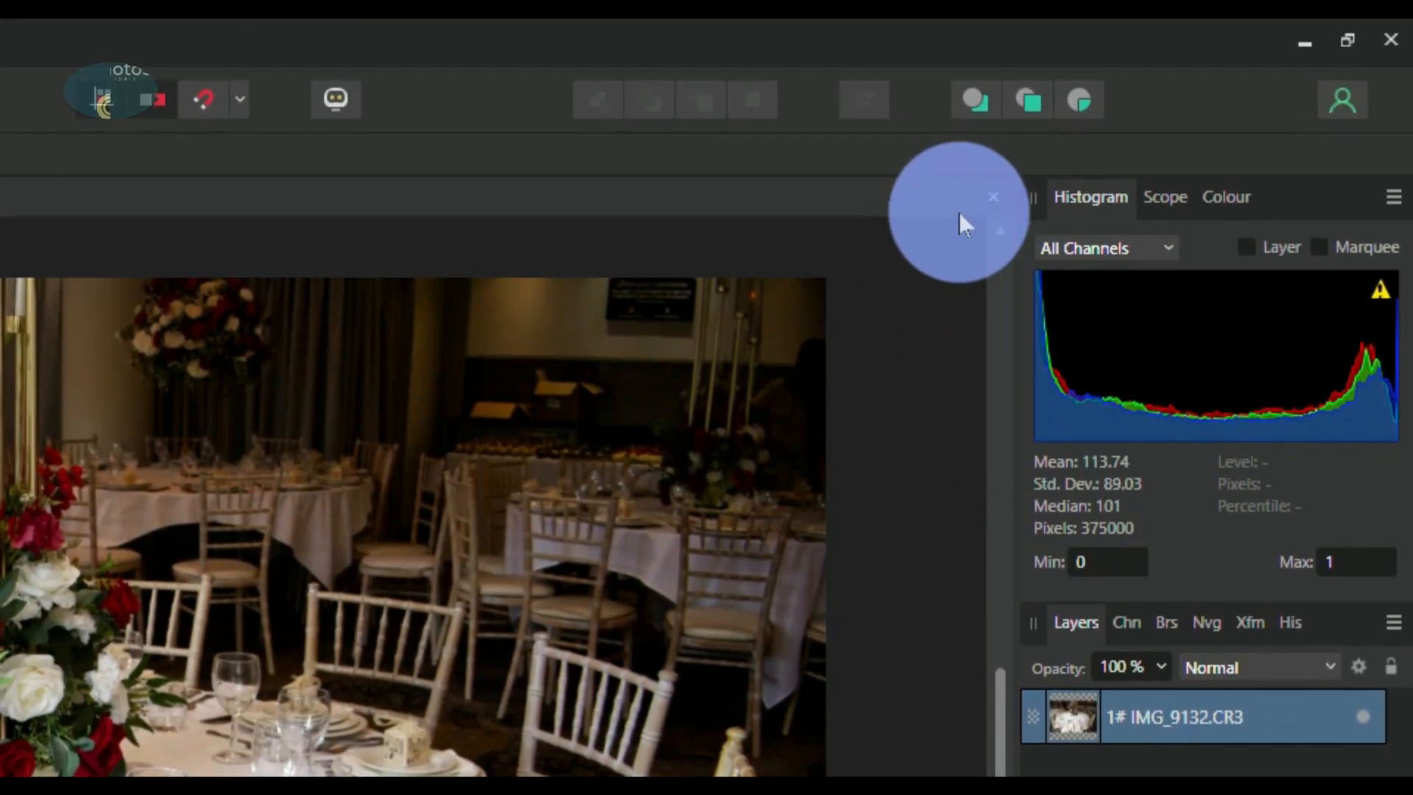
left_click(993, 196)
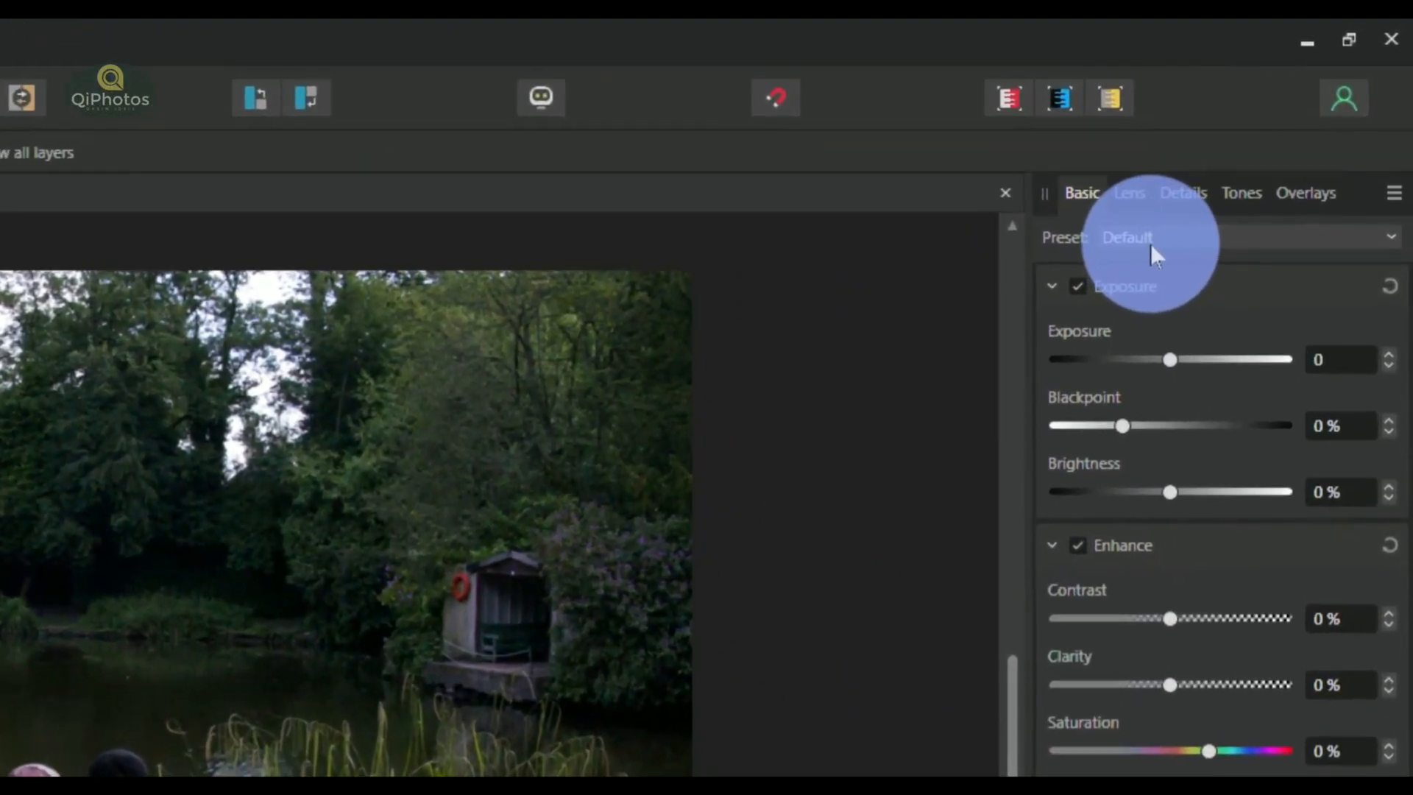
Apply the Bright Dull Look V.1 basic preset and the noise 1.0 details preset to the raw lake photo
left_click(1151, 244)
left_click(1146, 608)
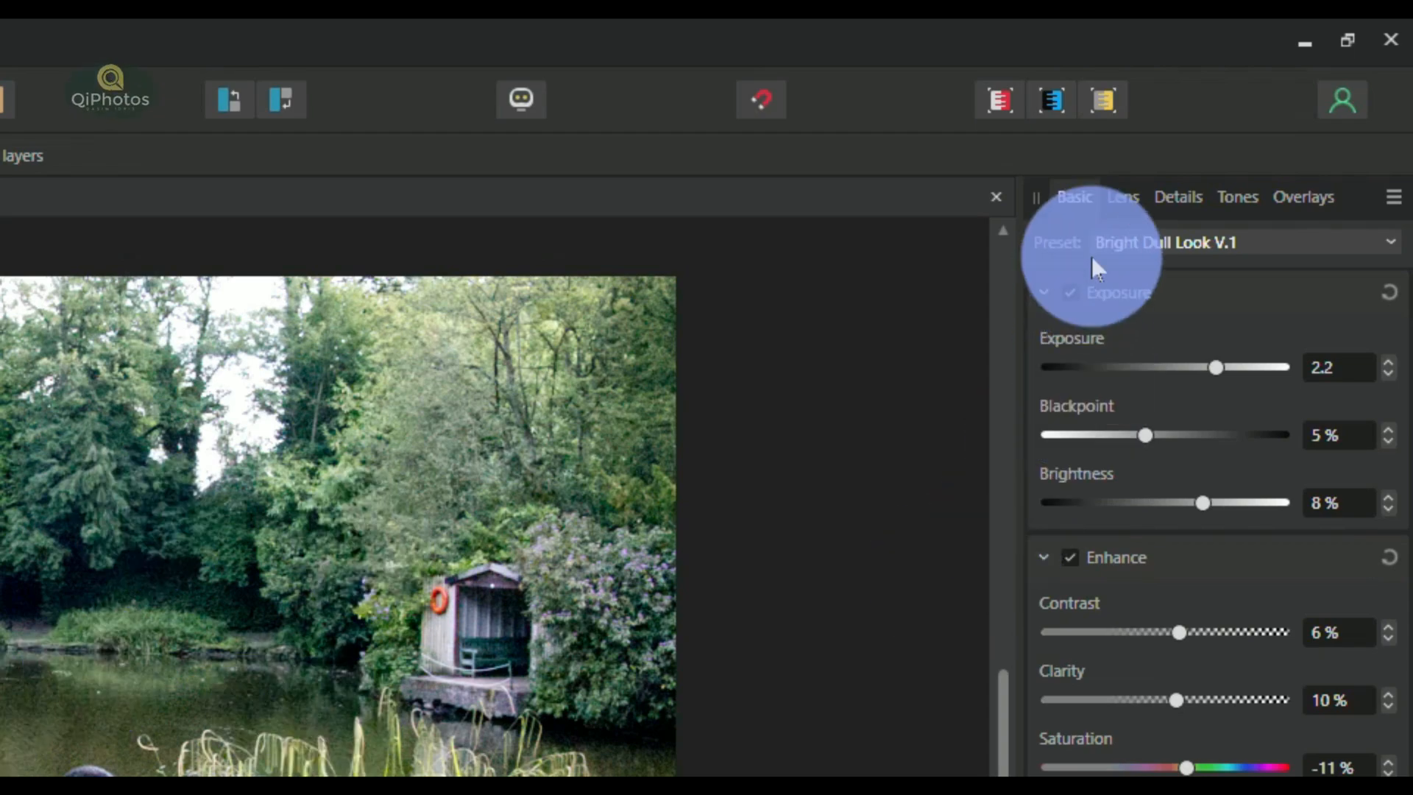
left_click(1187, 198)
left_click(1171, 243)
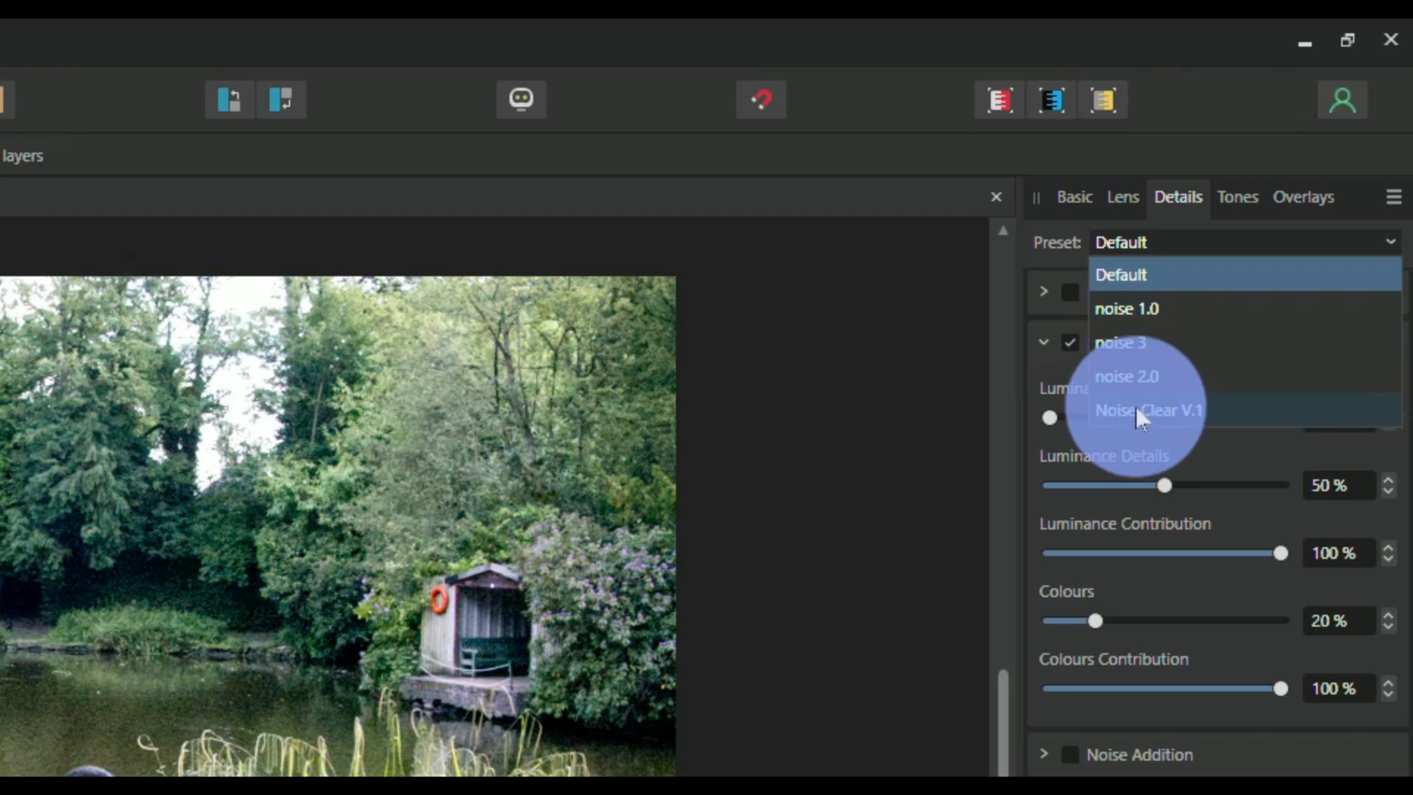
left_click(1137, 321)
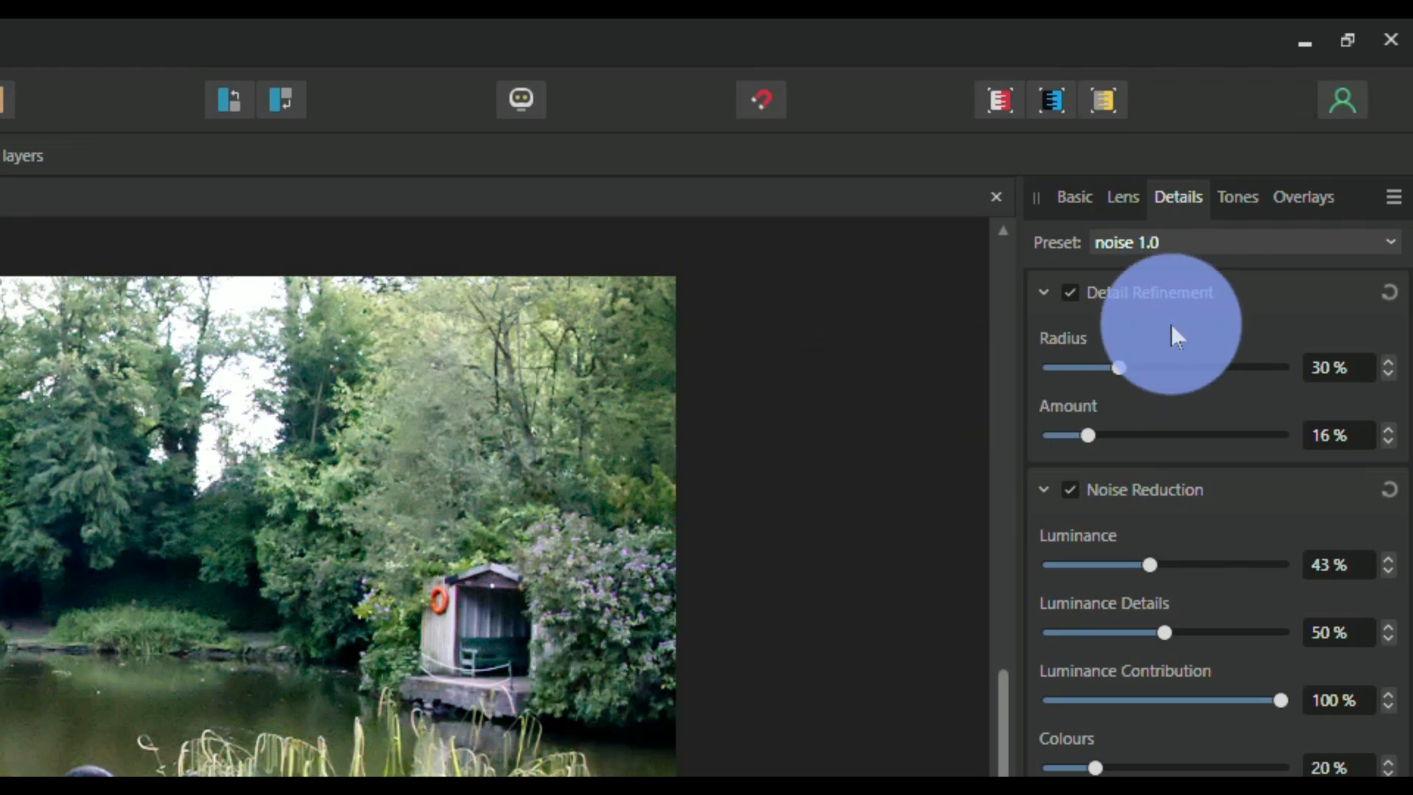
left_click(1078, 208)
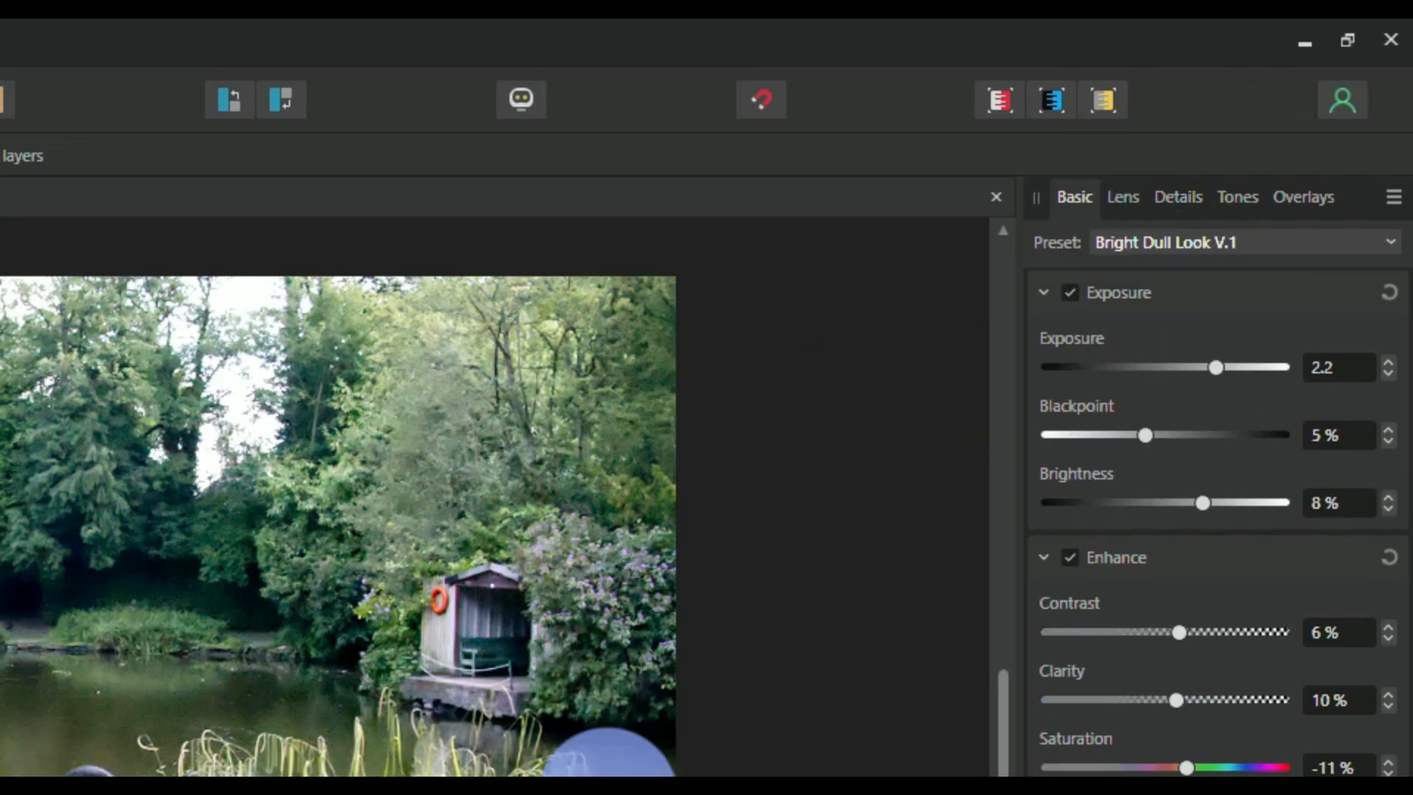